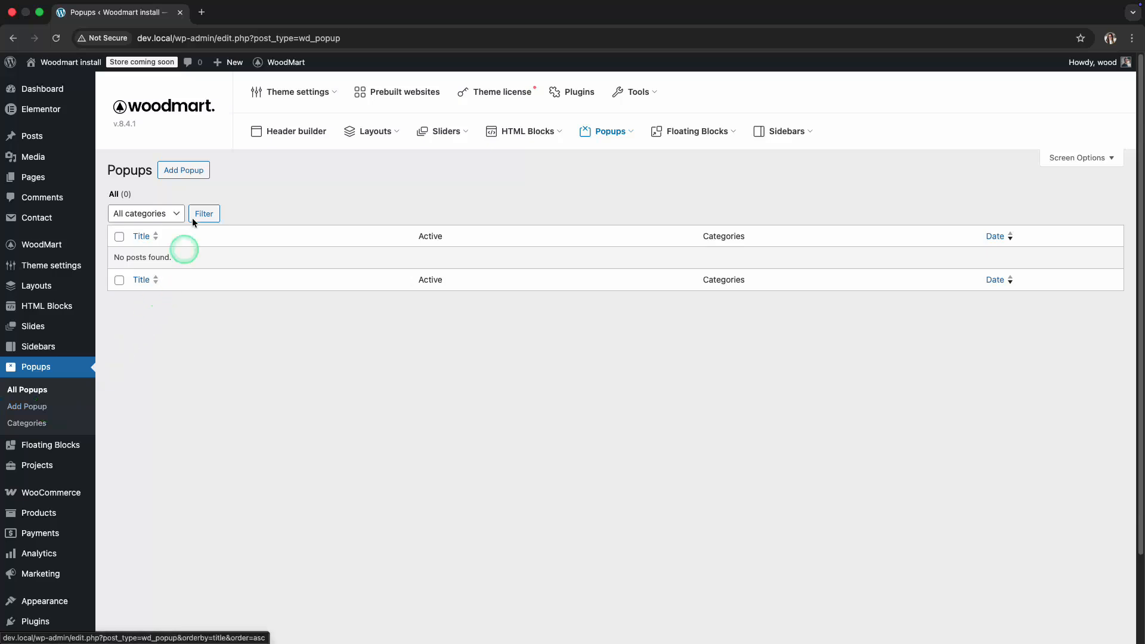
- Start a new popup and browse the predefined Newsletter templates, returning to the Empty option
{"action": "left_click", "coordinate": [191, 173]}
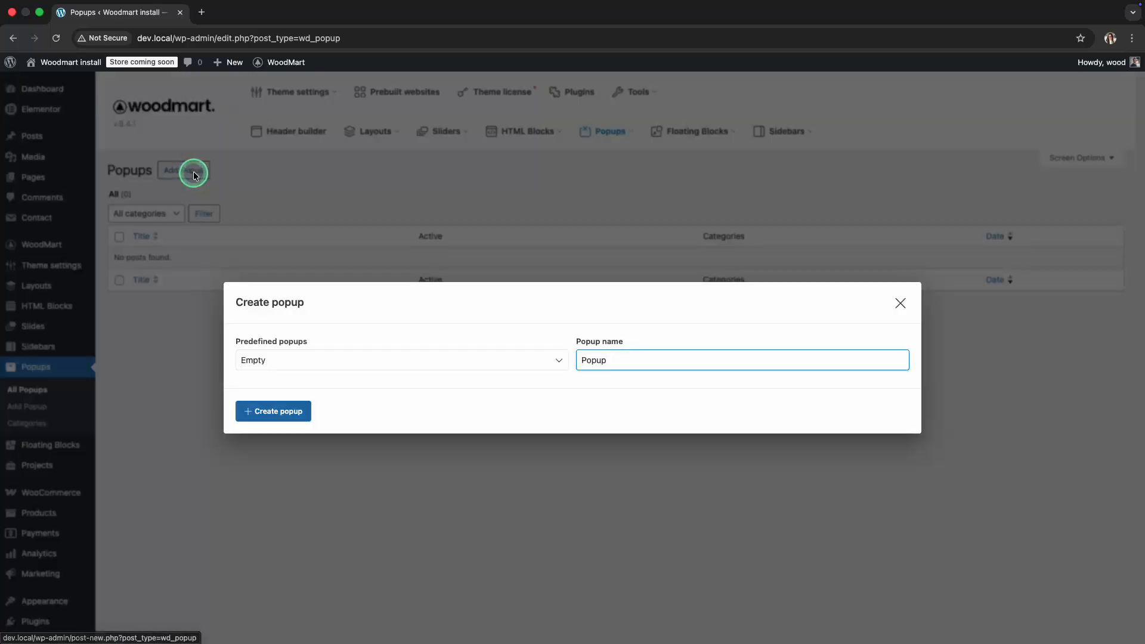
{"action": "left_click", "coordinate": [343, 362]}
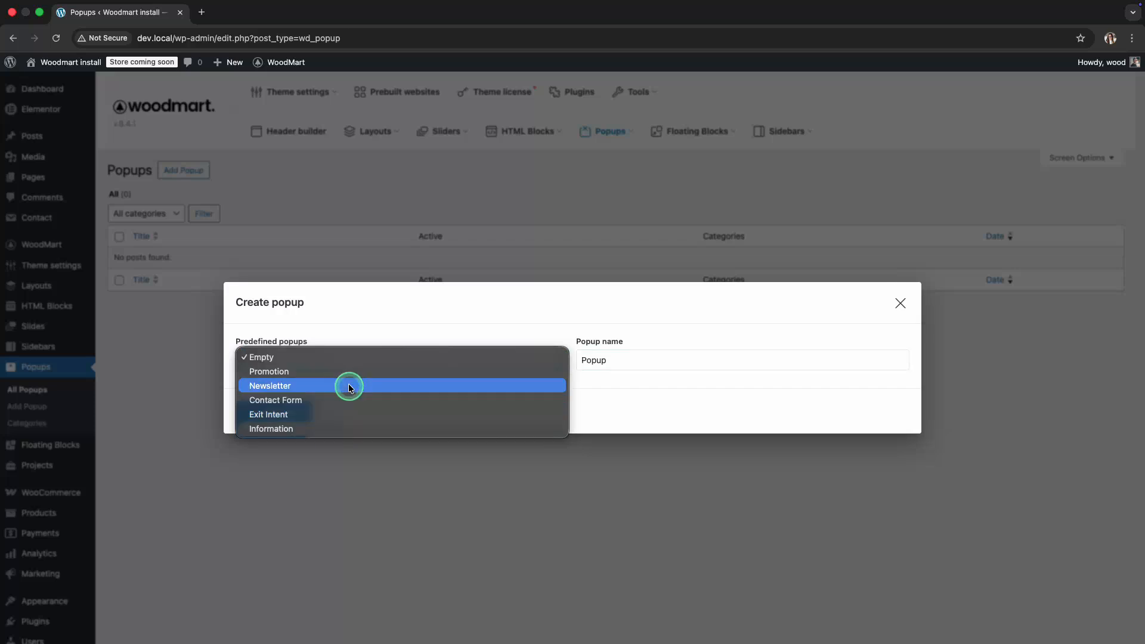
{"action": "left_click", "coordinate": [349, 386]}
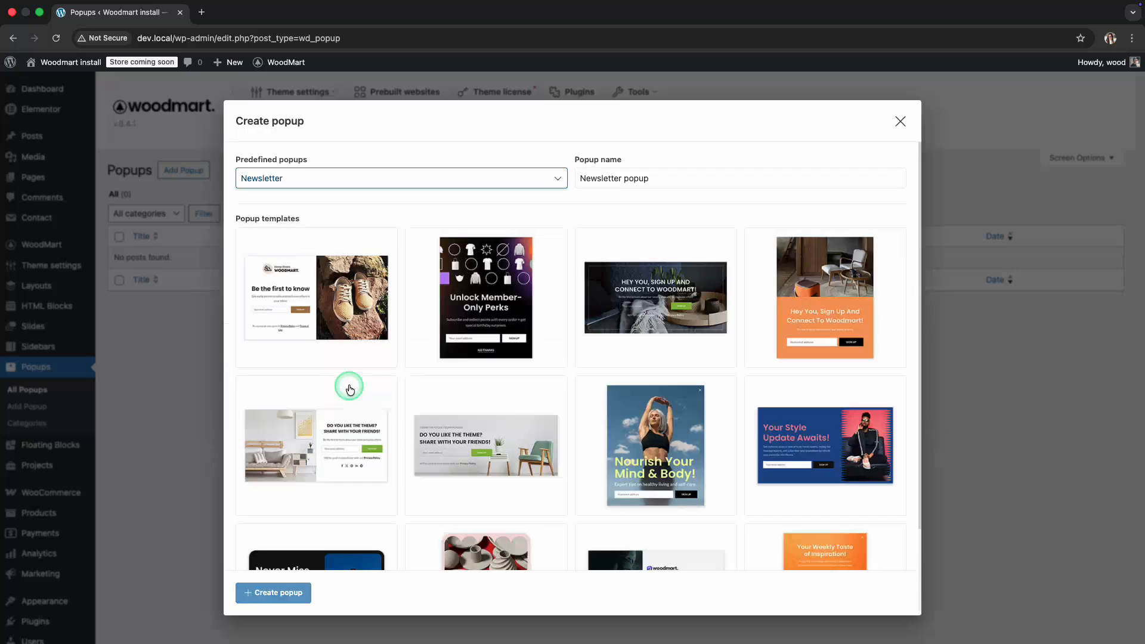
{"action": "left_click", "coordinate": [376, 177]}
{"action": "left_click", "coordinate": [373, 148]}
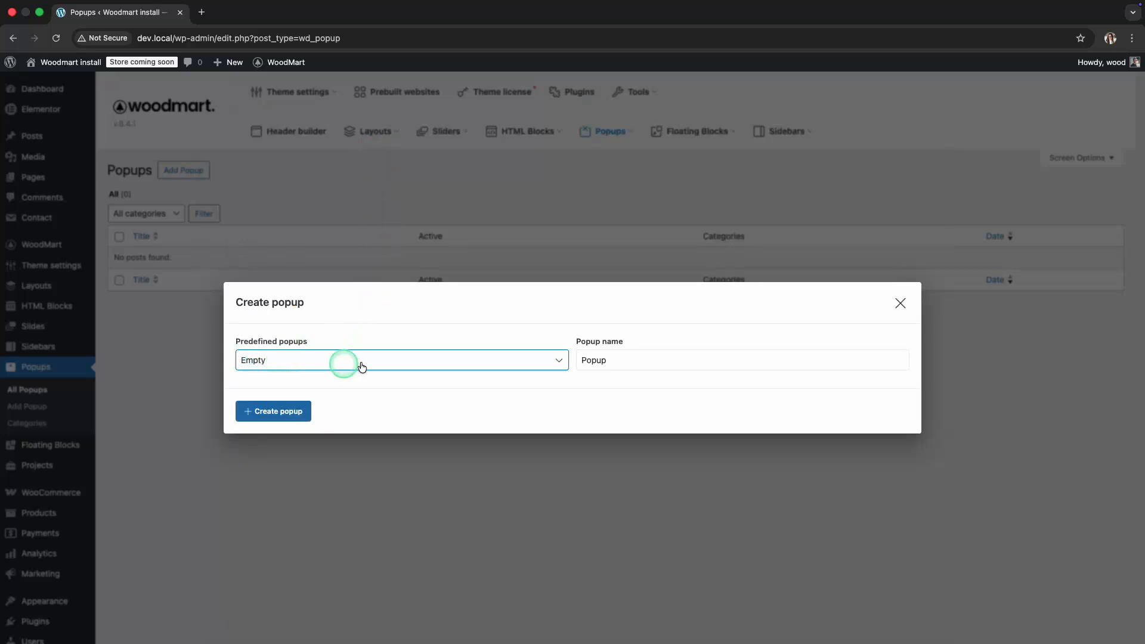
- Name the empty popup "Black Friday" and create it
{"action": "double_click", "coordinate": [597, 360]}
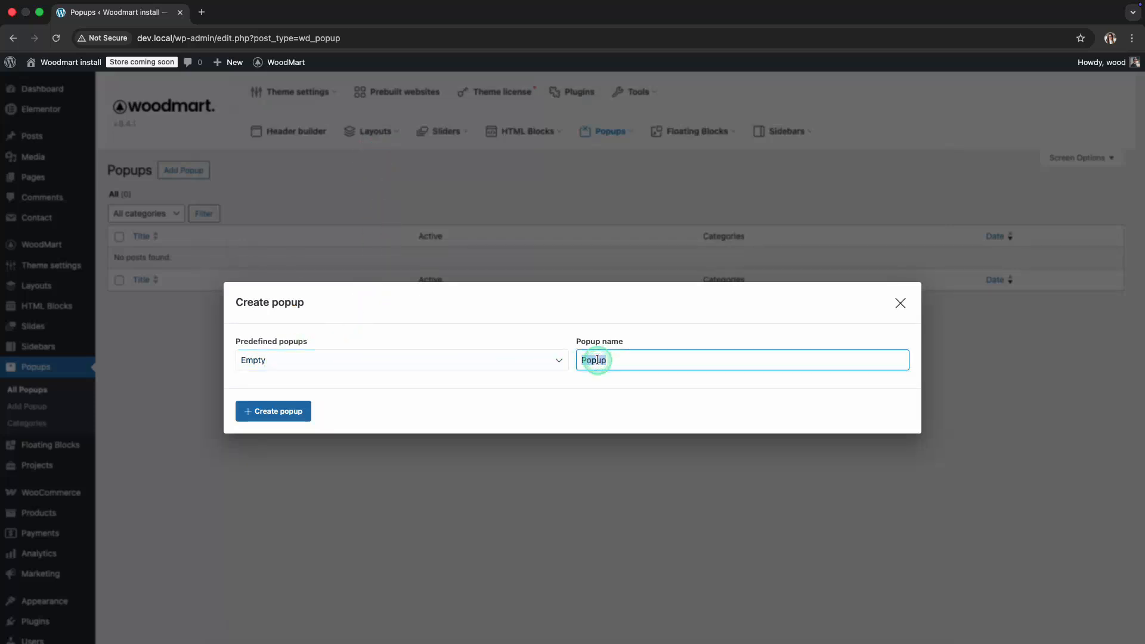
{"action": "type", "text": "Black Friday"}
{"action": "left_click", "coordinate": [294, 412]}
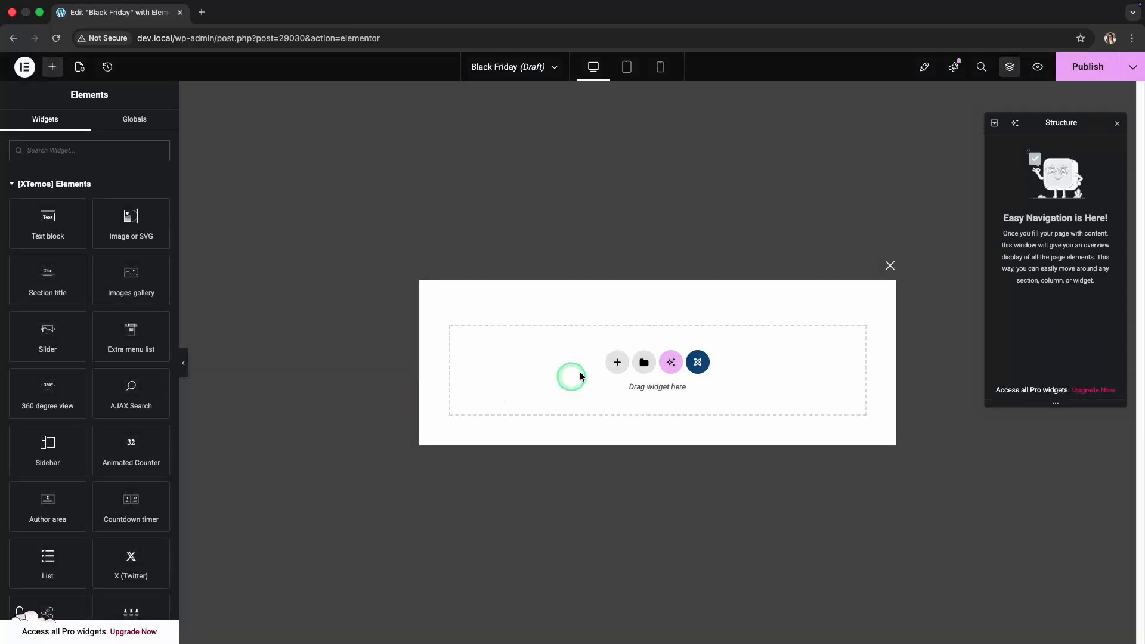
- Add a container with the single-column, downward-direction structure to the empty popup
{"action": "left_click", "coordinate": [616, 363]}
{"action": "left_click", "coordinate": [614, 368]}
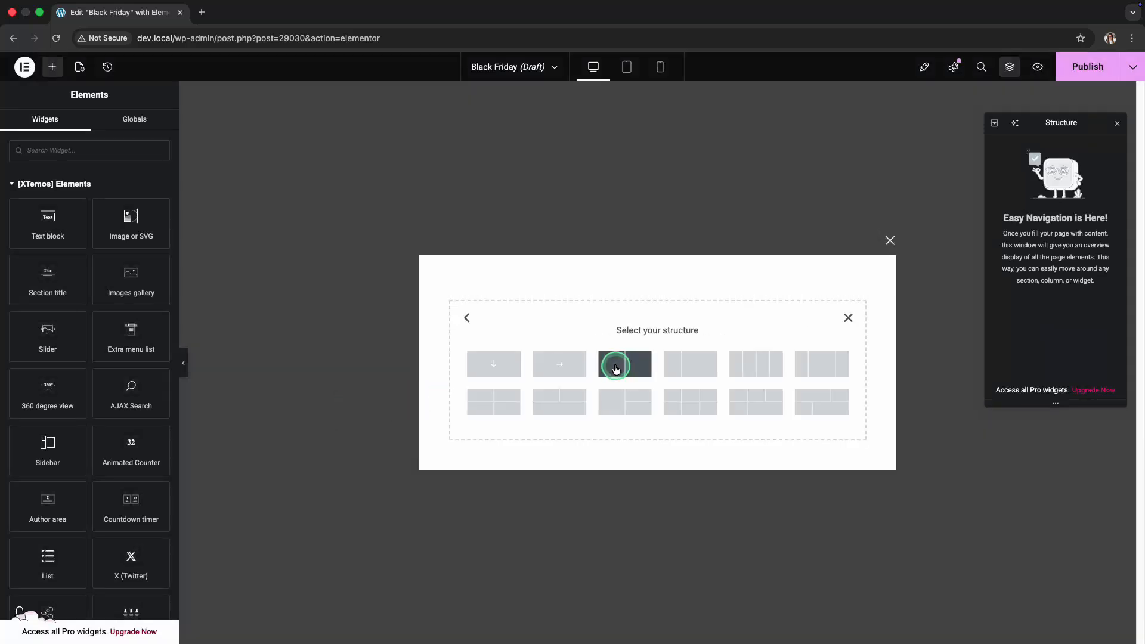
{"action": "left_click", "coordinate": [494, 366]}
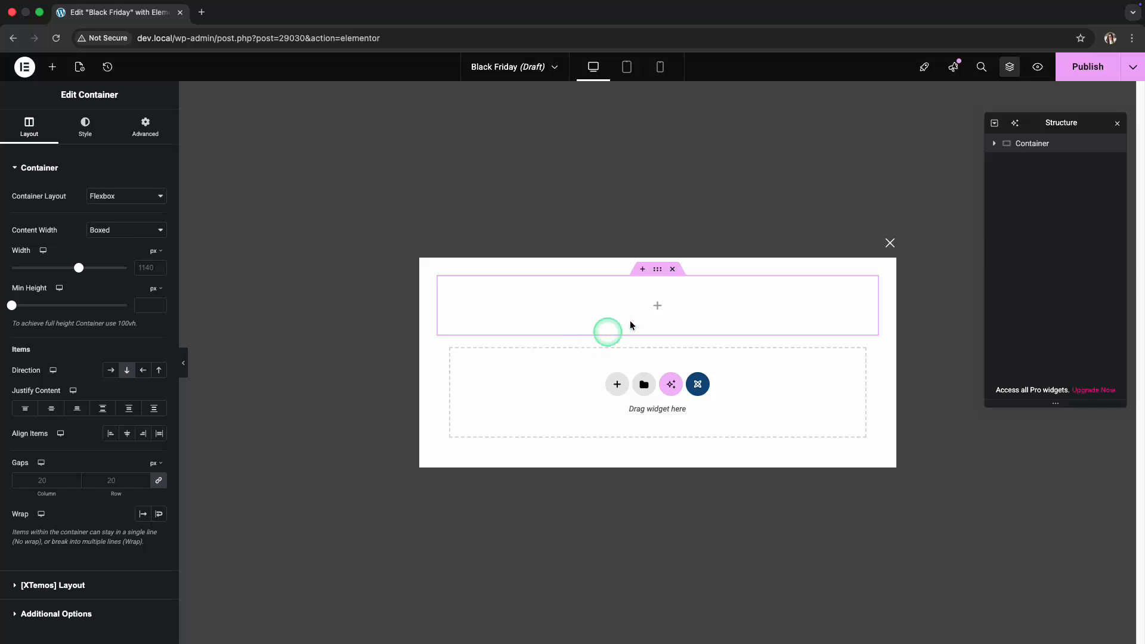
- Add a Section title widget to the container with the title "Black Friday", clearing its subtitle and text
{"action": "left_click", "coordinate": [658, 307]}
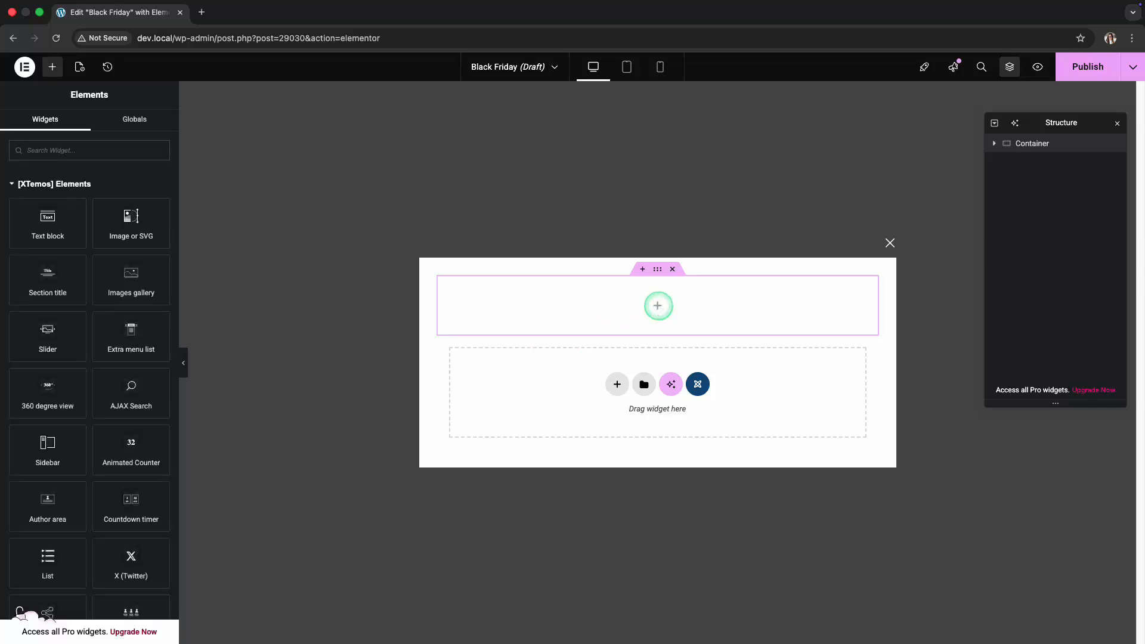
{"action": "type", "text": "section"}
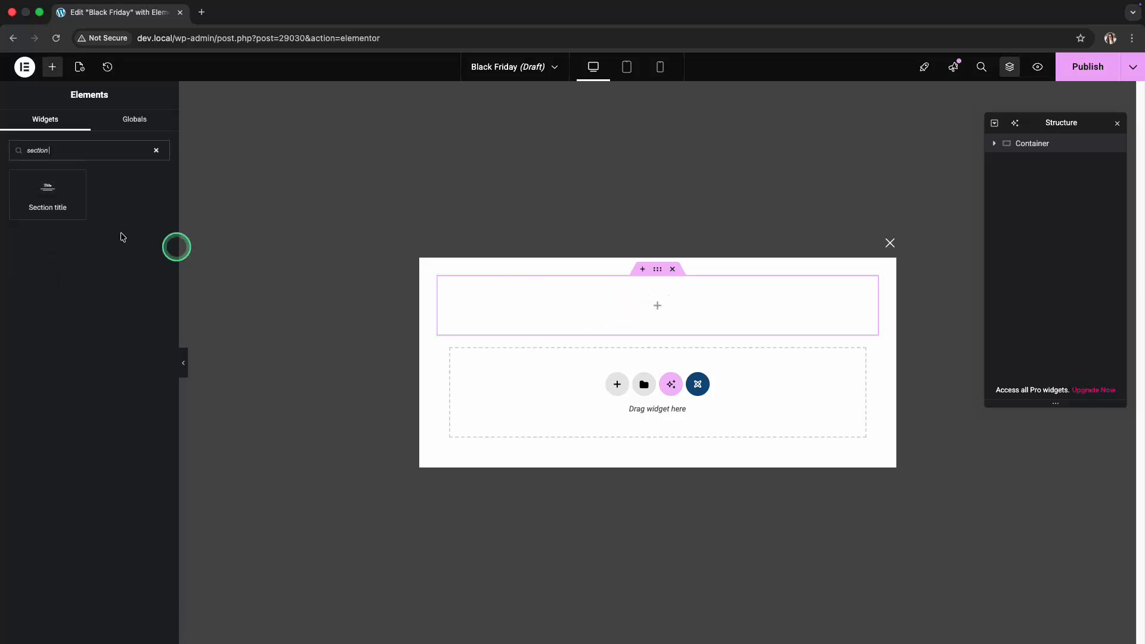
{"action": "left_click", "coordinate": [57, 204]}
{"action": "triple_click", "coordinate": [81, 284]}
{"action": "type", "text": "Black Friday"}
{"action": "triple_click", "coordinate": [95, 215]}
{"action": "key", "text": "BackSpace"}
{"action": "triple_click", "coordinate": [102, 476]}
{"action": "key", "text": "BackSpace"}
- Set the "Black Friday" title's typography to size 42 px and line height 1.2 em
{"action": "left_click", "coordinate": [85, 134]}
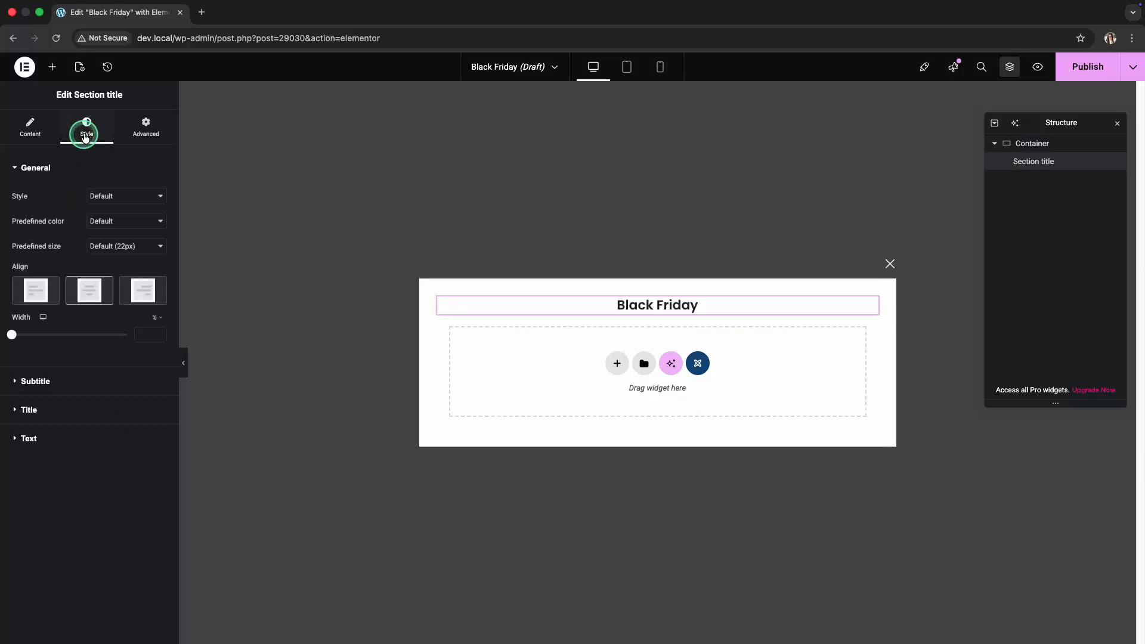
{"action": "left_click", "coordinate": [90, 412]}
{"action": "left_click", "coordinate": [168, 307]}
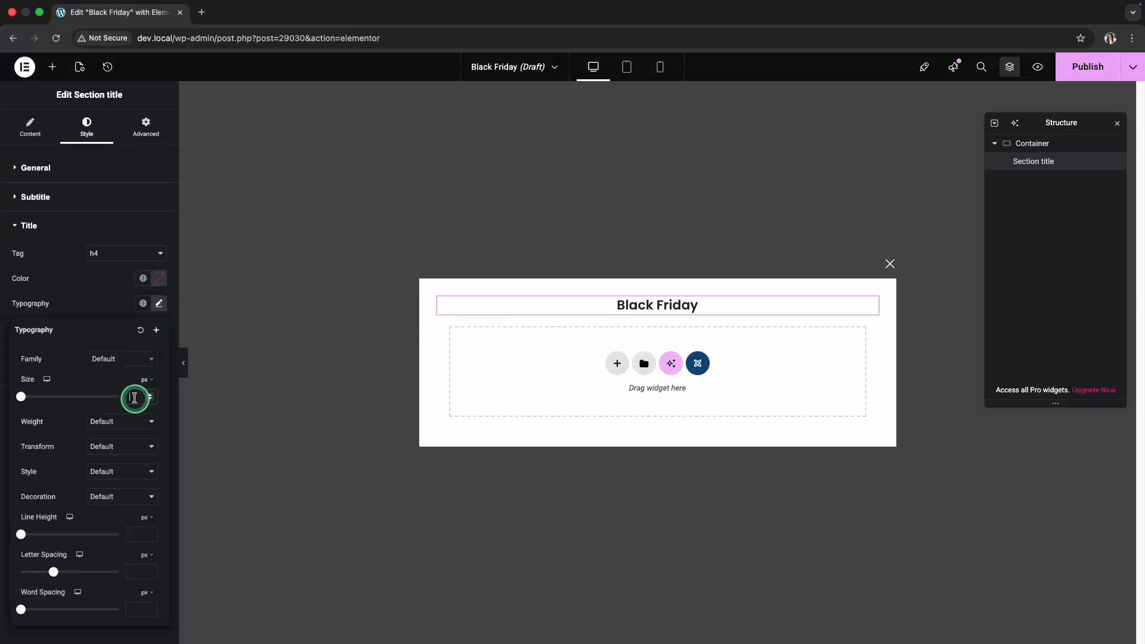
{"action": "left_click", "coordinate": [134, 398]}
{"action": "type", "text": "42"}
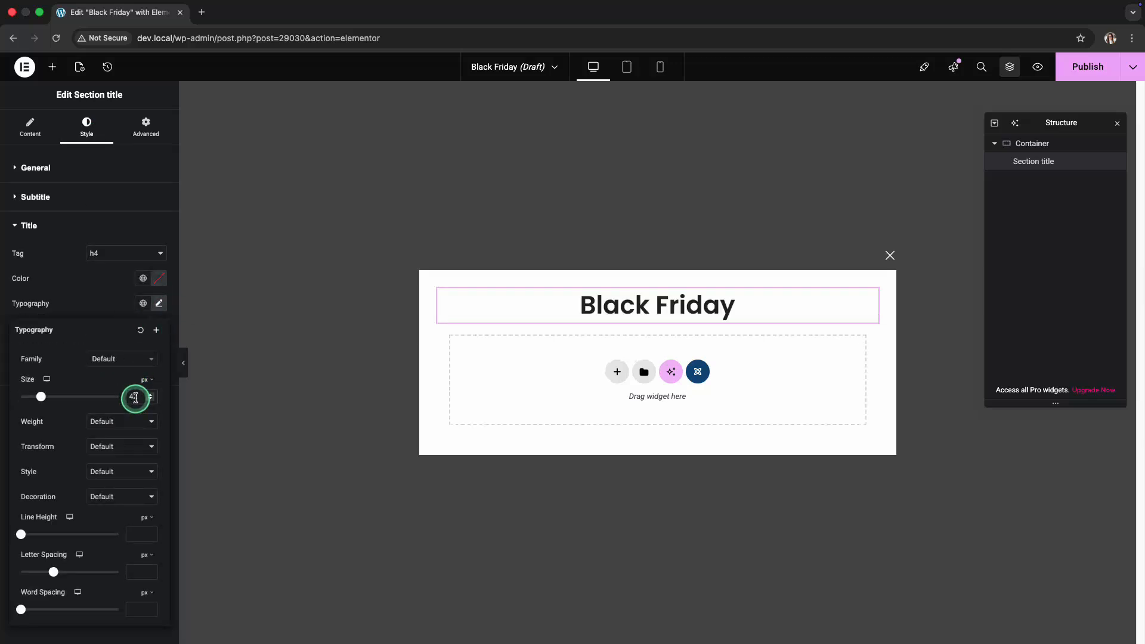
{"action": "left_click", "coordinate": [147, 518]}
{"action": "left_click", "coordinate": [145, 529]}
{"action": "left_click", "coordinate": [135, 531]}
{"action": "type", "text": "1.2"}
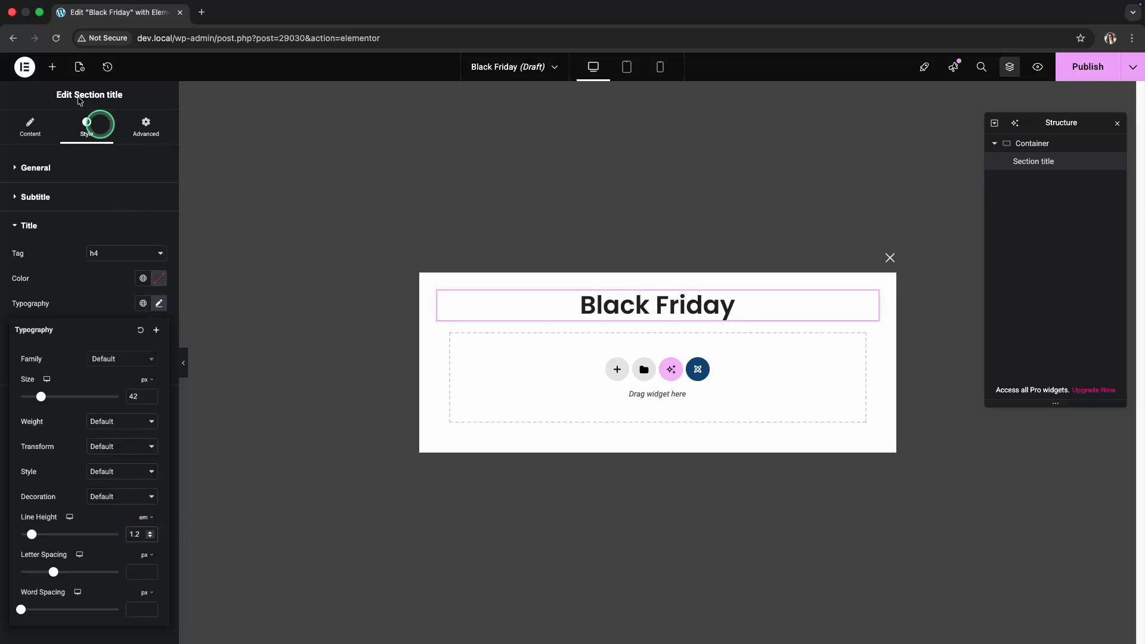
- Add an Image or SVG widget below the title, using the green SALE image from the media library
{"action": "left_click", "coordinate": [51, 66]}
{"action": "type", "text": "image or"}
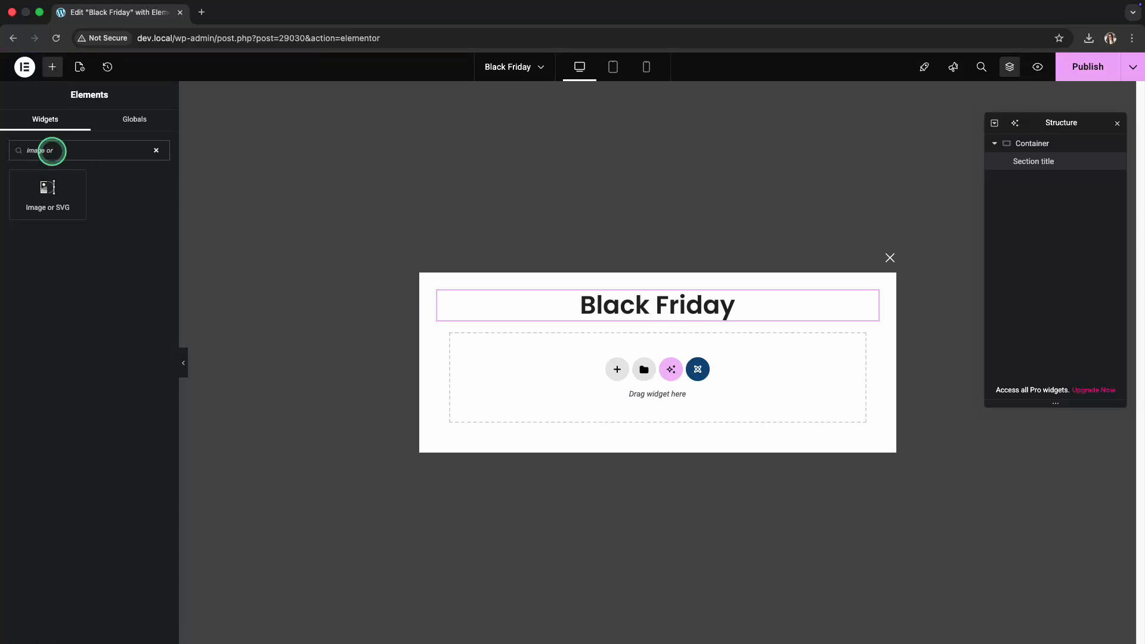
{"action": "left_click", "coordinate": [56, 185]}
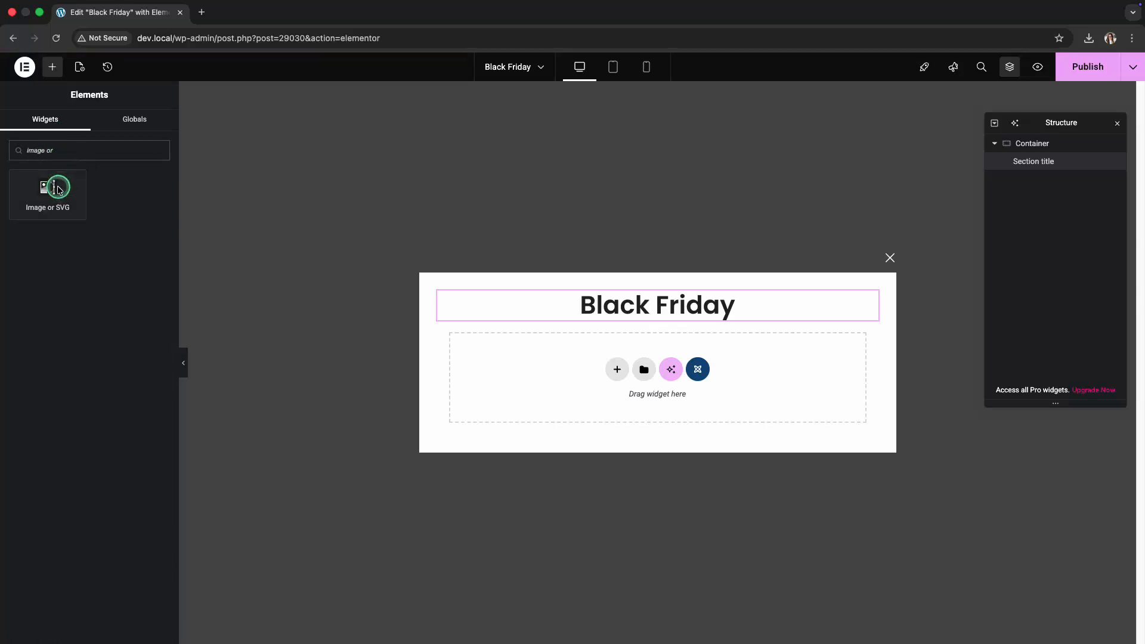
{"action": "left_click", "coordinate": [86, 216]}
{"action": "left_click", "coordinate": [199, 214]}
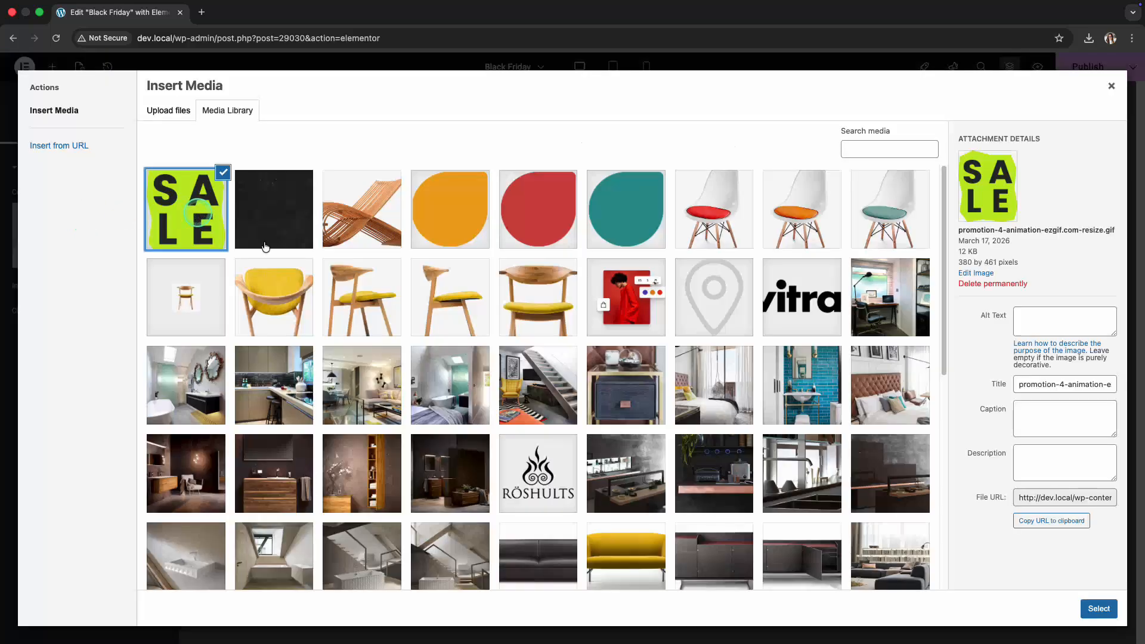
{"action": "left_click", "coordinate": [1098, 608]}
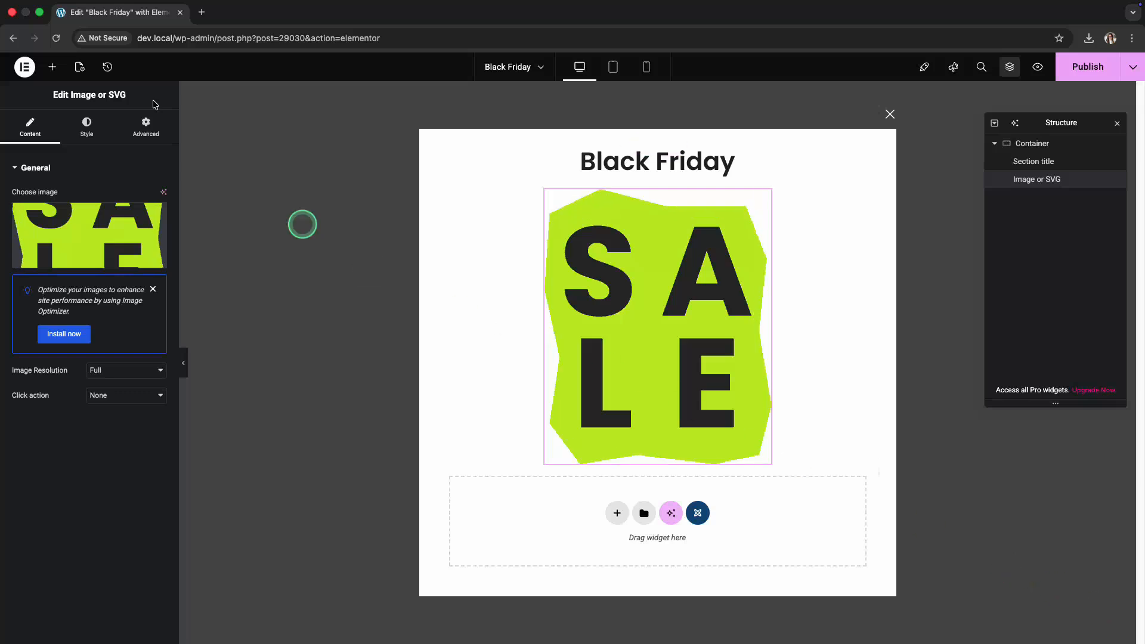
- Add a second Section title below the image reading "Up to 50% off", clearing its subtitle and text
{"action": "left_click", "coordinate": [52, 67]}
{"action": "type", "text": "se"}
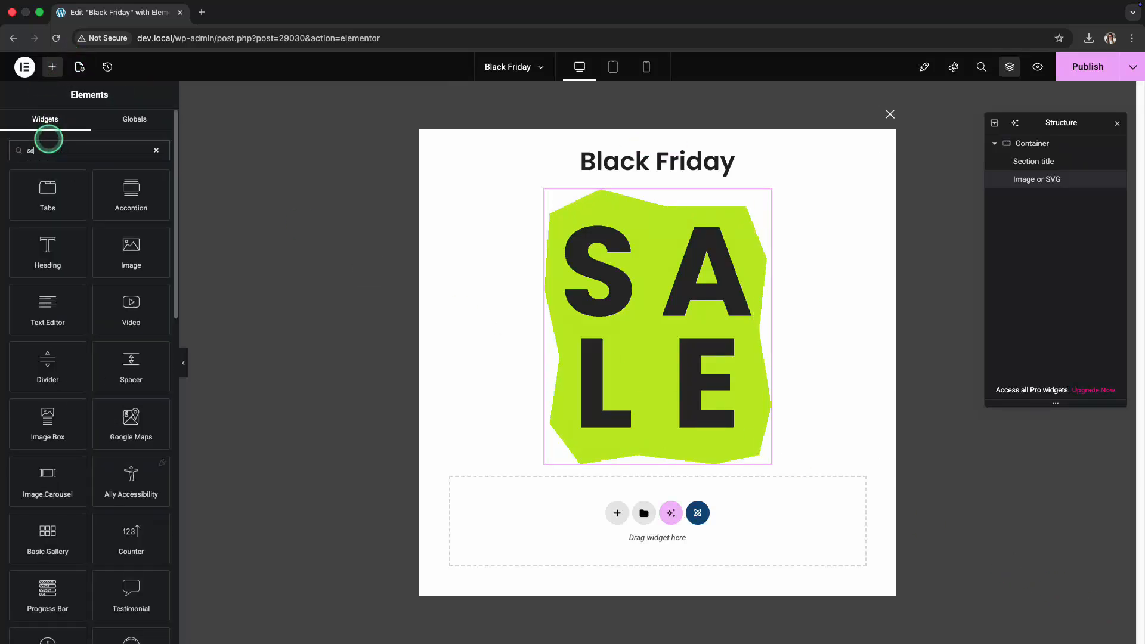
{"action": "type", "text": "ction tit"}
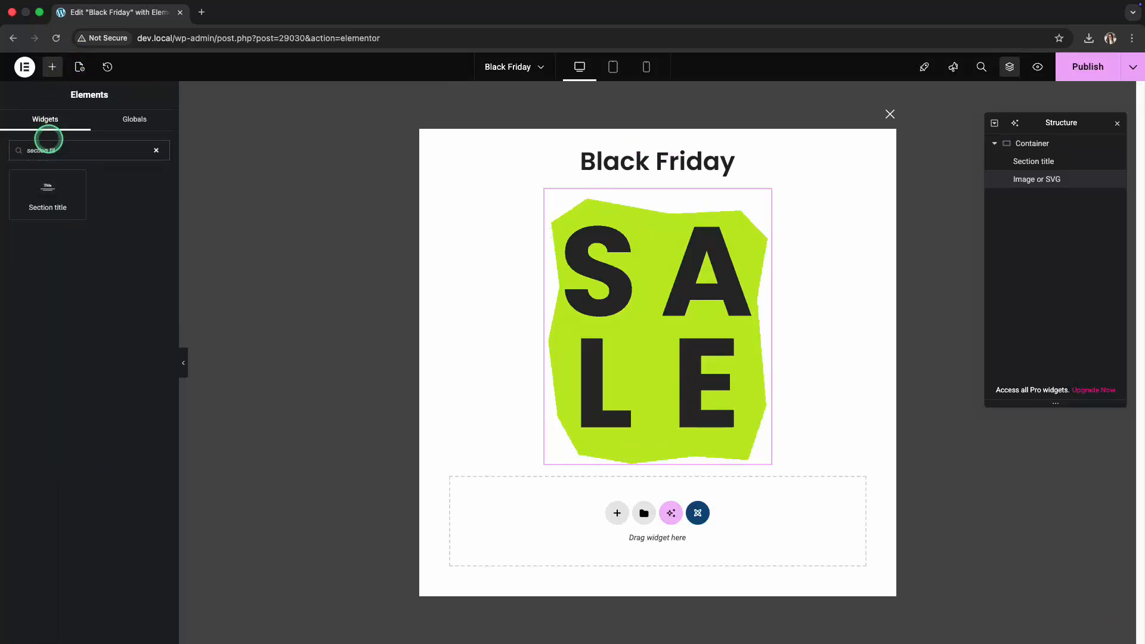
{"action": "left_click", "coordinate": [47, 191]}
{"action": "triple_click", "coordinate": [61, 285]}
{"action": "type", "text": "Up to 50% off"}
{"action": "triple_click", "coordinate": [76, 225]}
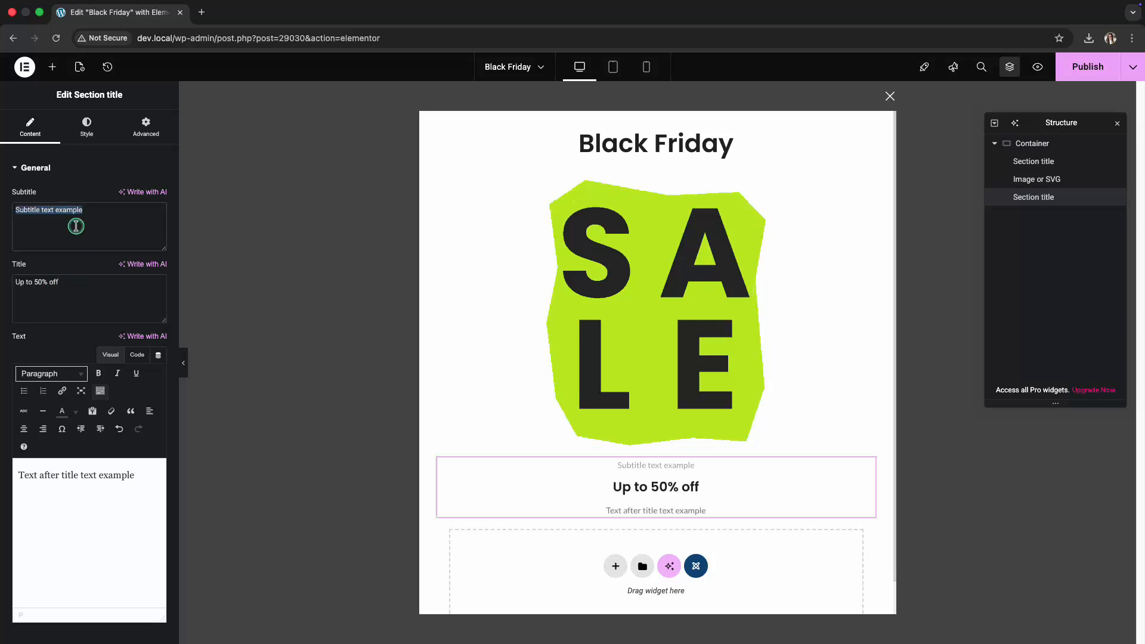
{"action": "key", "text": "BackSpace"}
{"action": "triple_click", "coordinate": [63, 470]}
{"action": "key", "text": "BackSpace"}
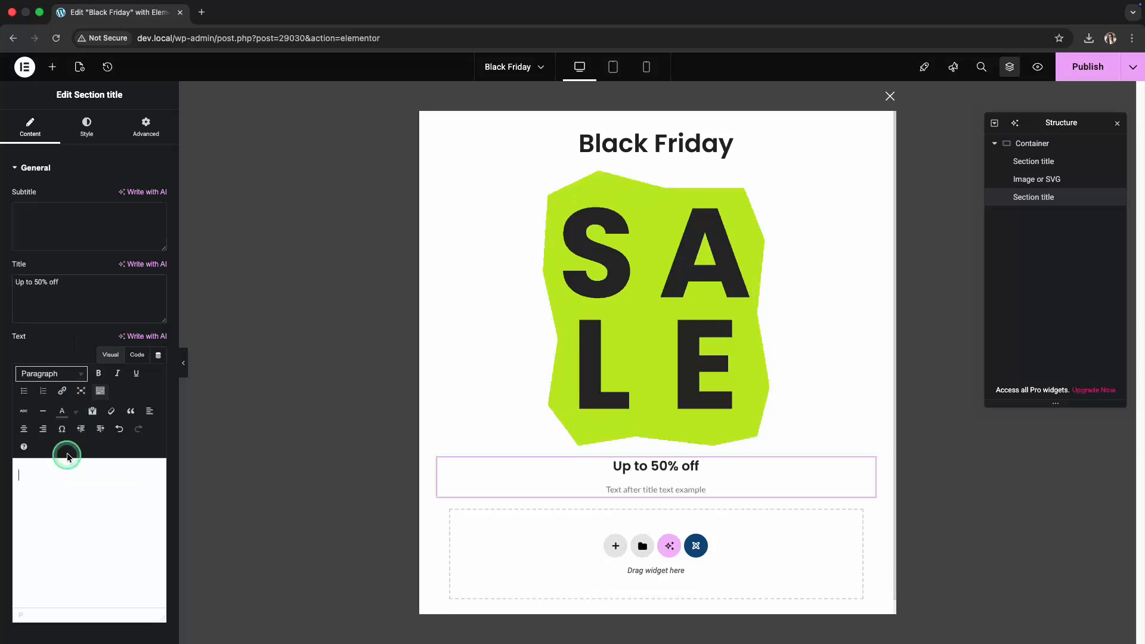
- Set the font size of the "Up to 50% off" title to 26 px
{"action": "left_click", "coordinate": [87, 129]}
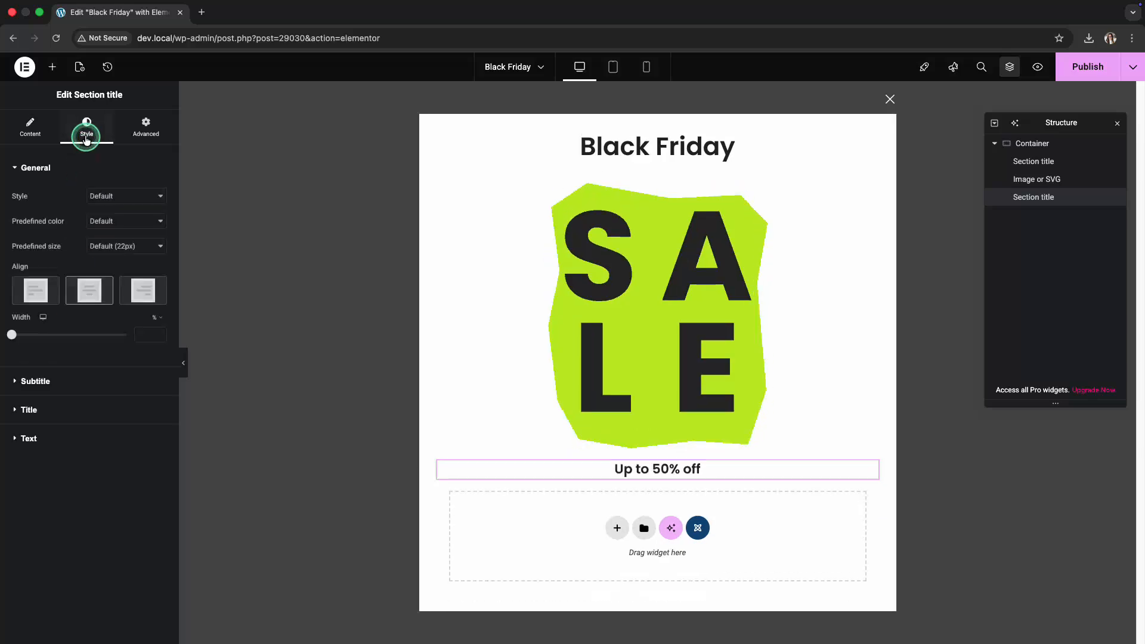
{"action": "left_click", "coordinate": [101, 410]}
{"action": "left_click", "coordinate": [158, 303]}
{"action": "left_click", "coordinate": [138, 396]}
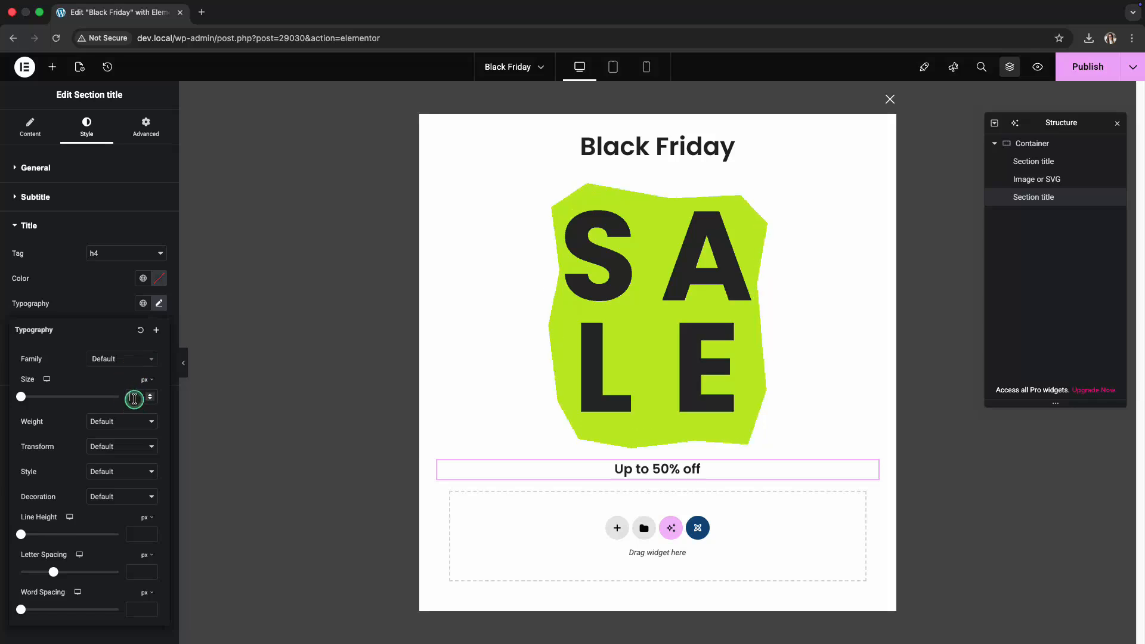
{"action": "type", "text": "26"}
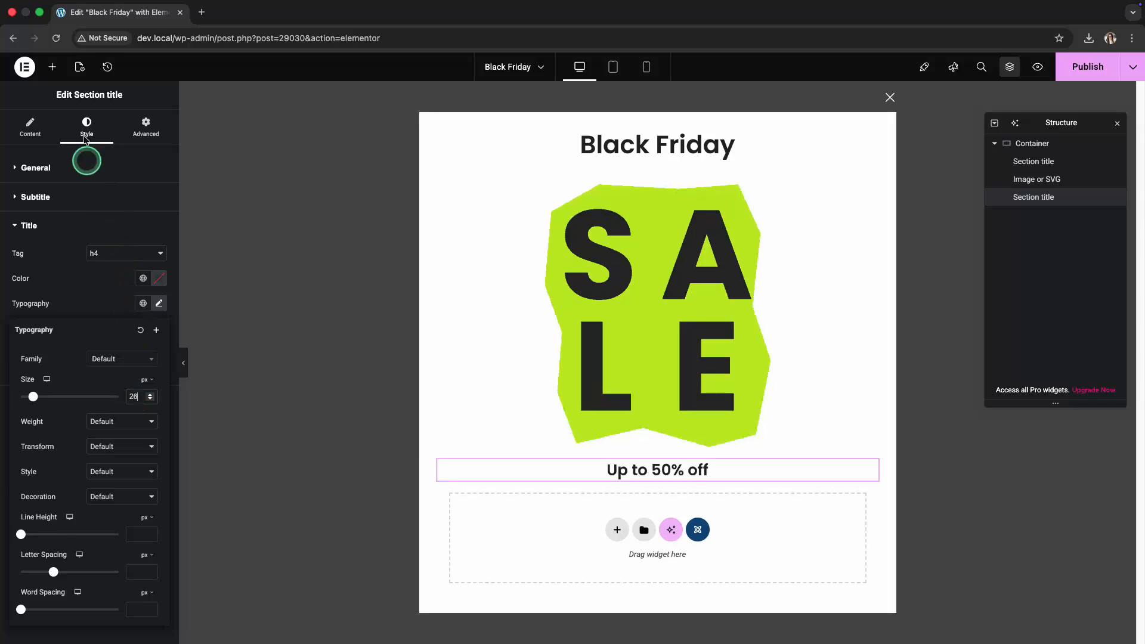
- Add the theme's Button widget below the second title and set its text to "Shop now"
{"action": "left_click", "coordinate": [52, 67]}
{"action": "left_click", "coordinate": [60, 150]}
{"action": "type", "text": "button"}
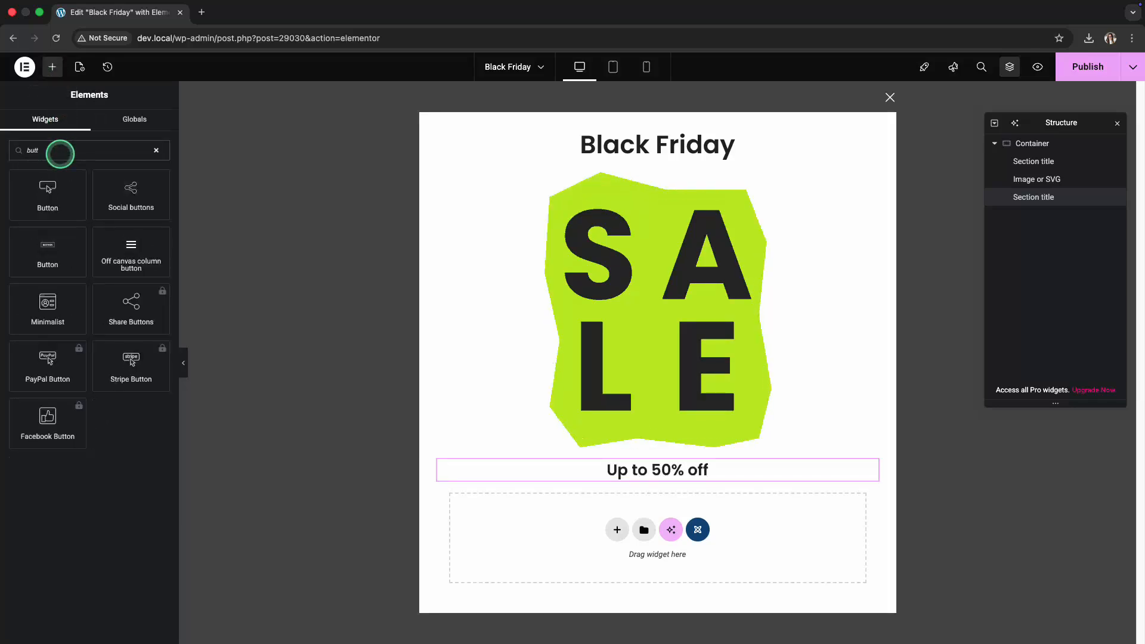
{"action": "left_click", "coordinate": [48, 255]}
{"action": "triple_click", "coordinate": [98, 196]}
{"action": "type", "text": "Shop now"}
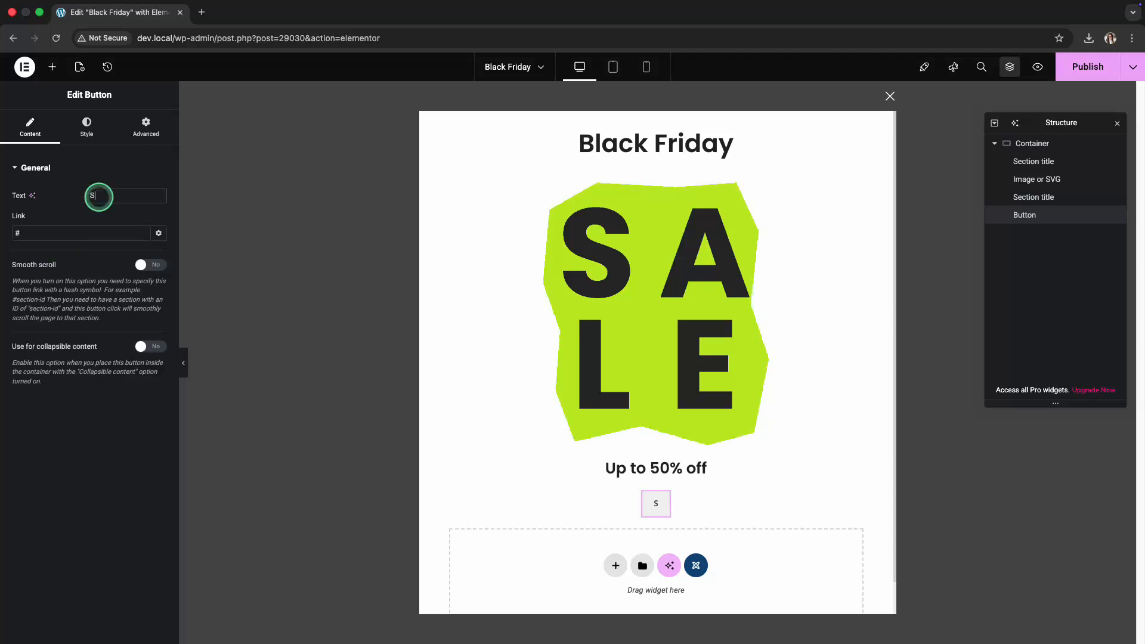
- Replace the "Shop now" button's link by searching for "shop" and choosing a suggested target
{"action": "left_click", "coordinate": [94, 231]}
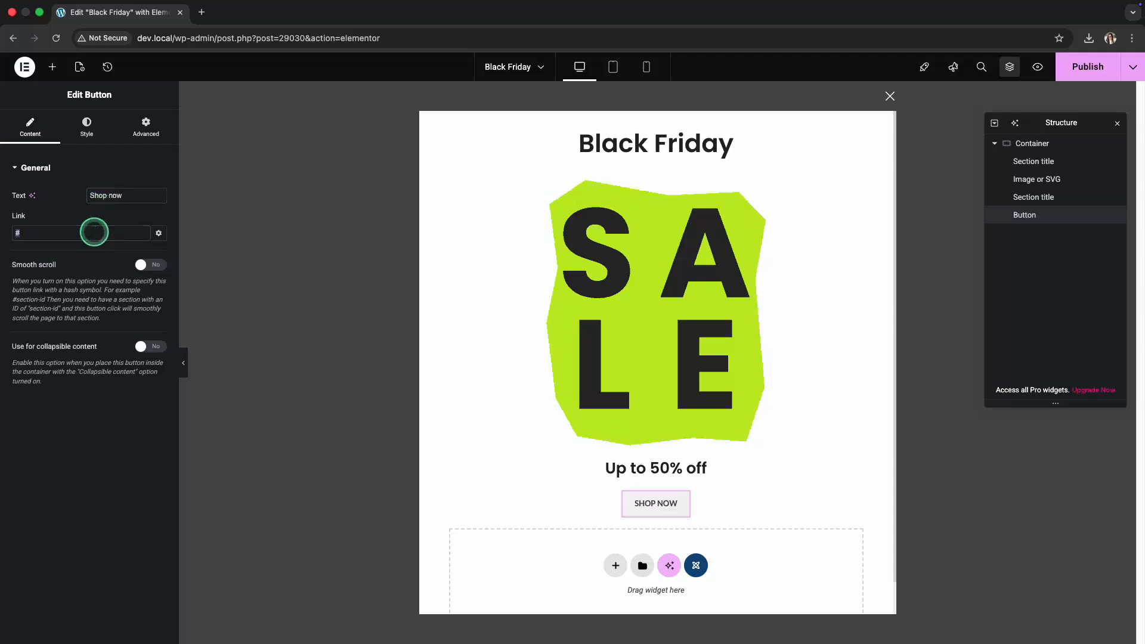
{"action": "key", "text": "BackSpace"}
{"action": "type", "text": "shop"}
{"action": "left_click", "coordinate": [48, 326]}
- Set the "Shop now" button's predefined size to Large and publish the popup
{"action": "left_click", "coordinate": [87, 126]}
{"action": "left_click", "coordinate": [110, 249]}
{"action": "left_click", "coordinate": [109, 278]}
{"action": "left_click", "coordinate": [1054, 76]}
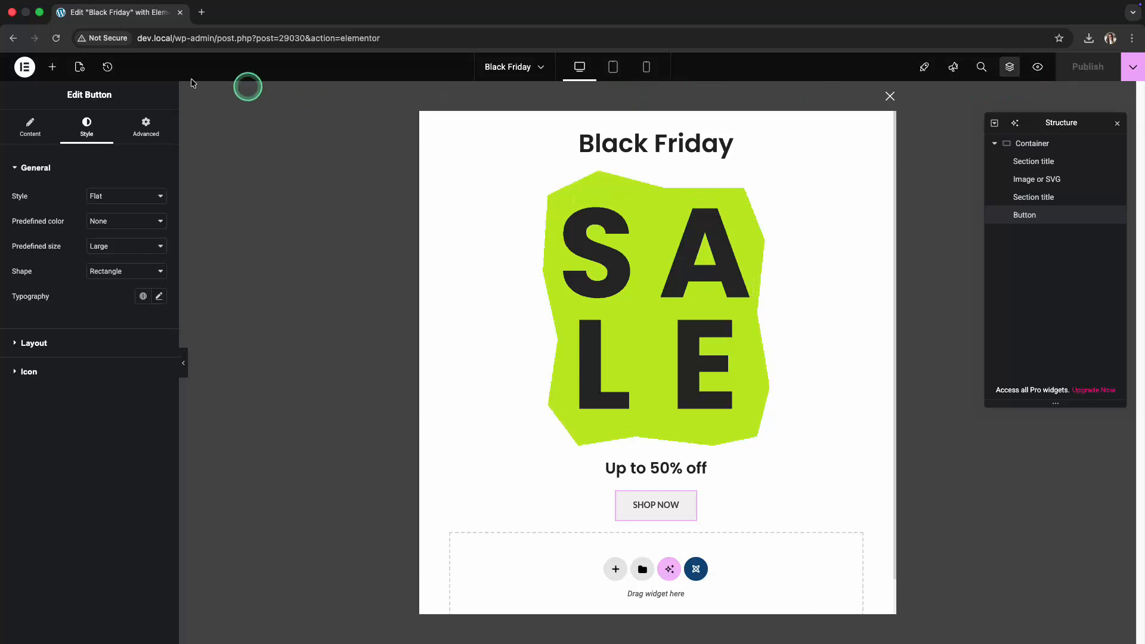
- In the popup's layout settings, set the width to 380 px
{"action": "left_click", "coordinate": [82, 69]}
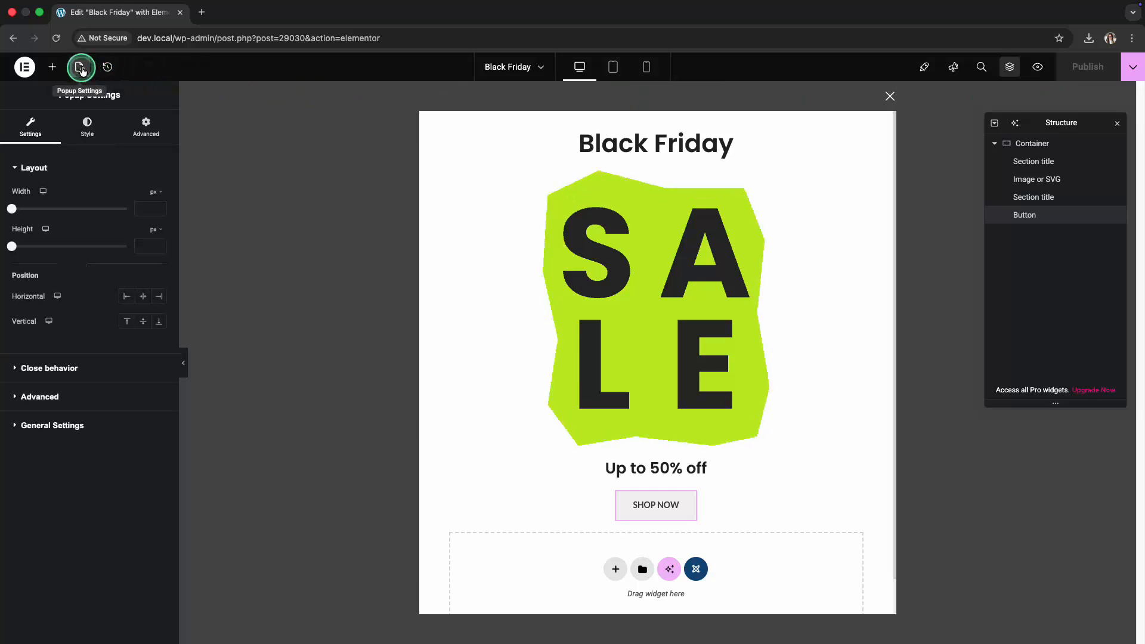
{"action": "left_click", "coordinate": [142, 210]}
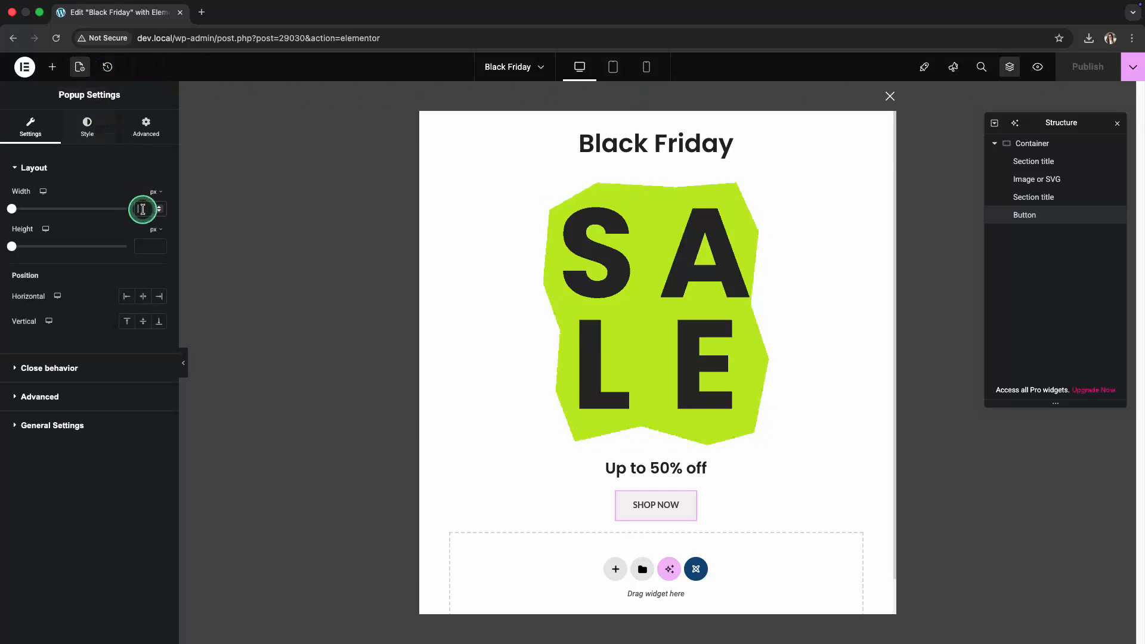
{"action": "type", "text": "380"}
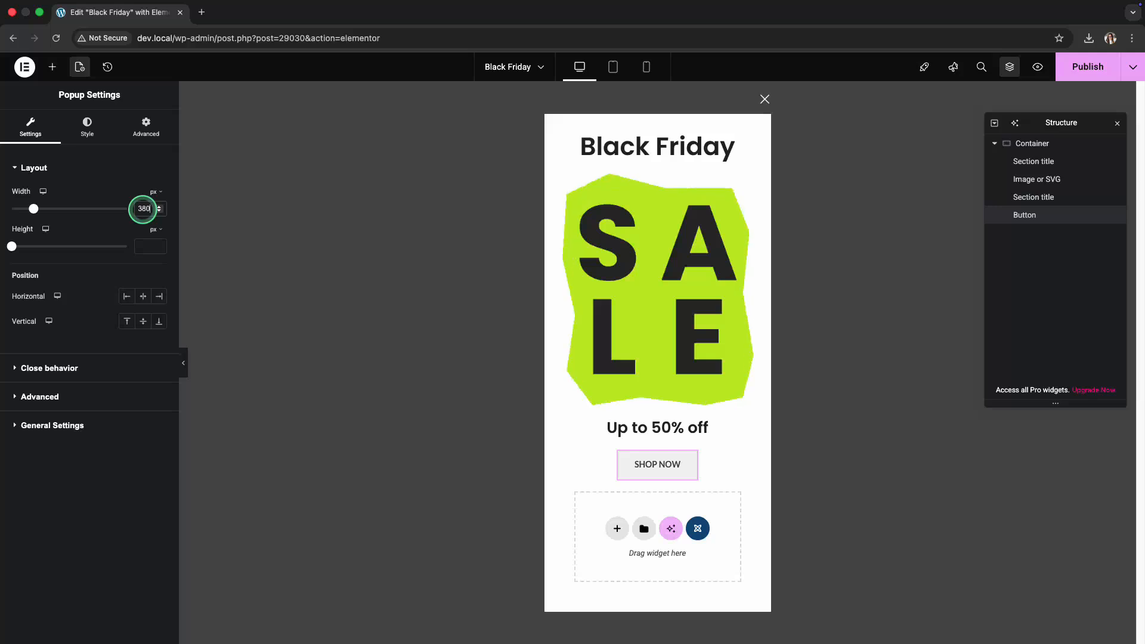
- Set the popup's background color to #000
{"action": "left_click", "coordinate": [87, 128]}
{"action": "left_click", "coordinate": [158, 221]}
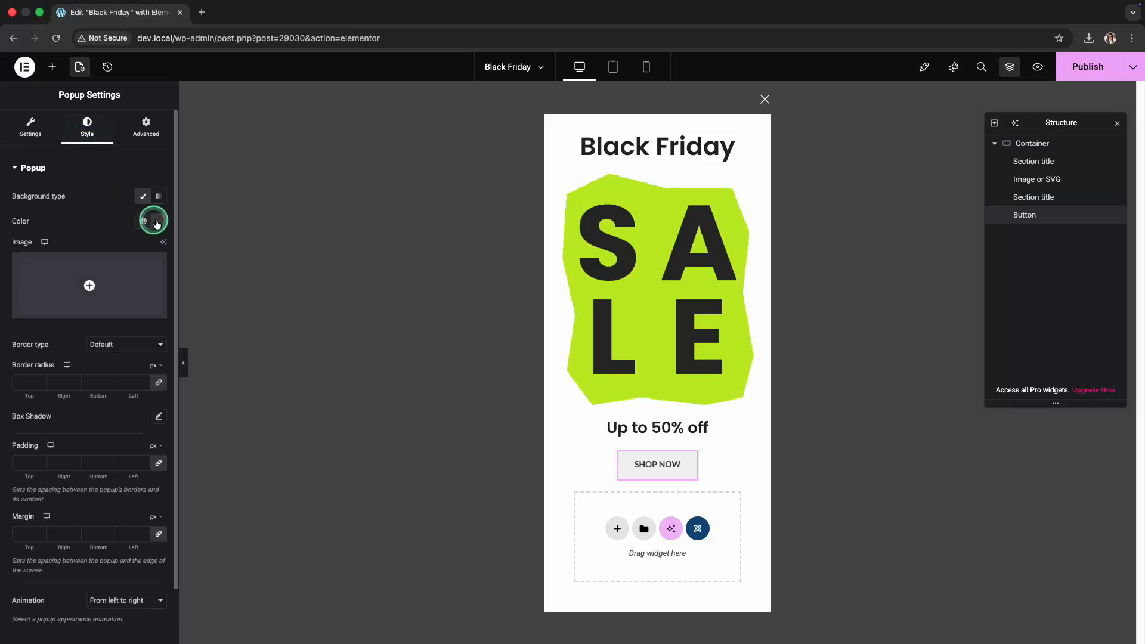
{"action": "double_click", "coordinate": [107, 392]}
{"action": "type", "text": "000"}
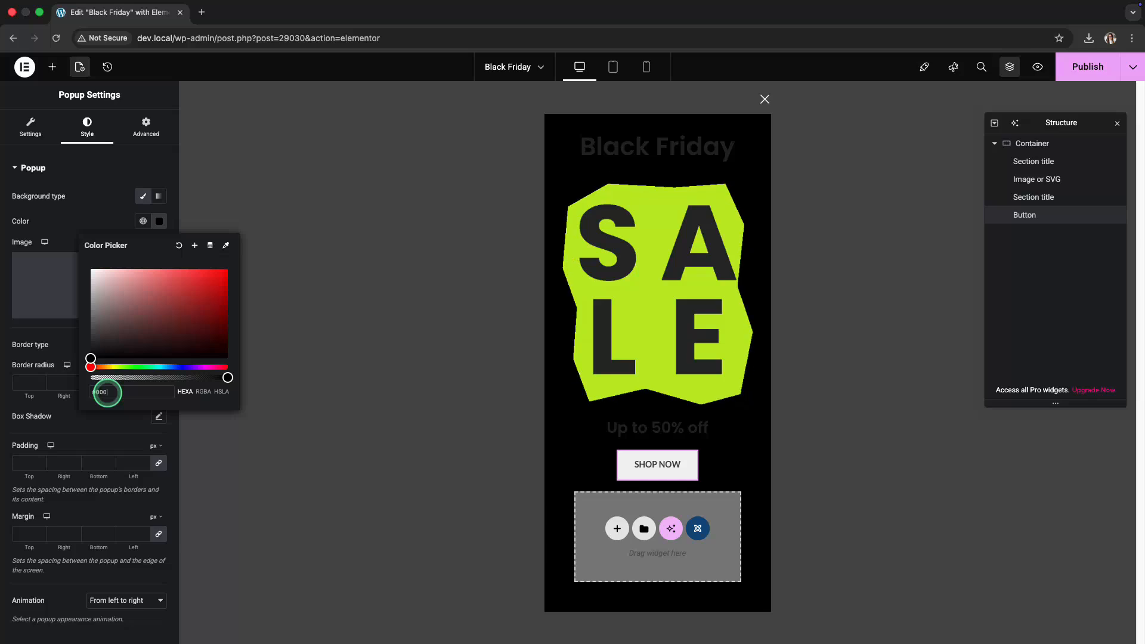
- Set promotion-4.jpg from the media library as the popup's background image
{"action": "left_click", "coordinate": [56, 289]}
{"action": "left_click", "coordinate": [129, 263]}
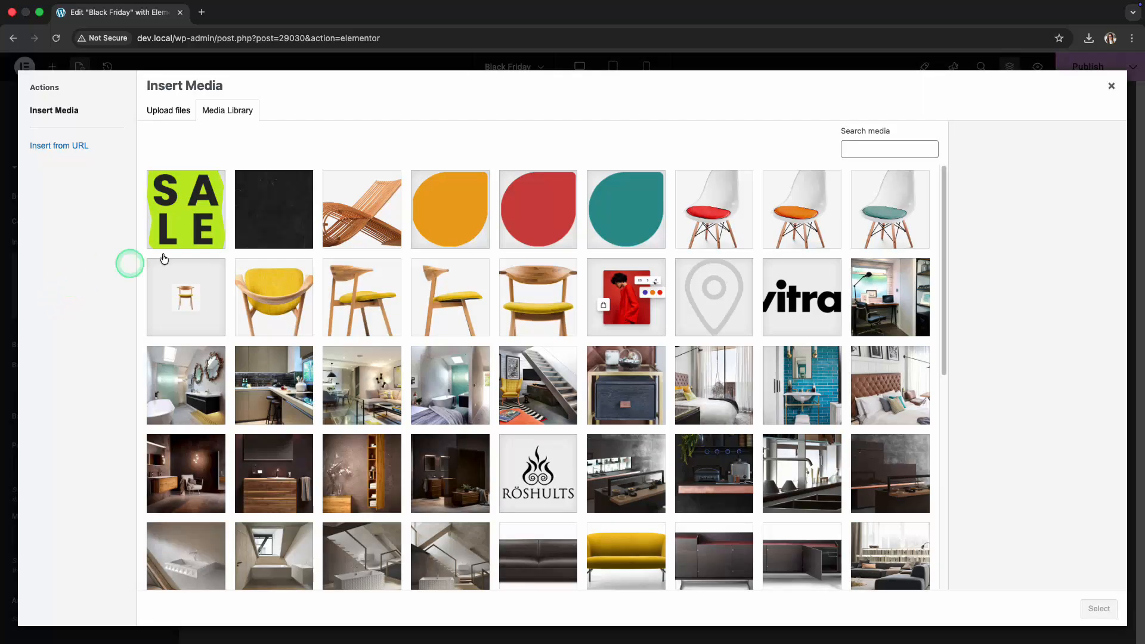
{"action": "left_click", "coordinate": [272, 224]}
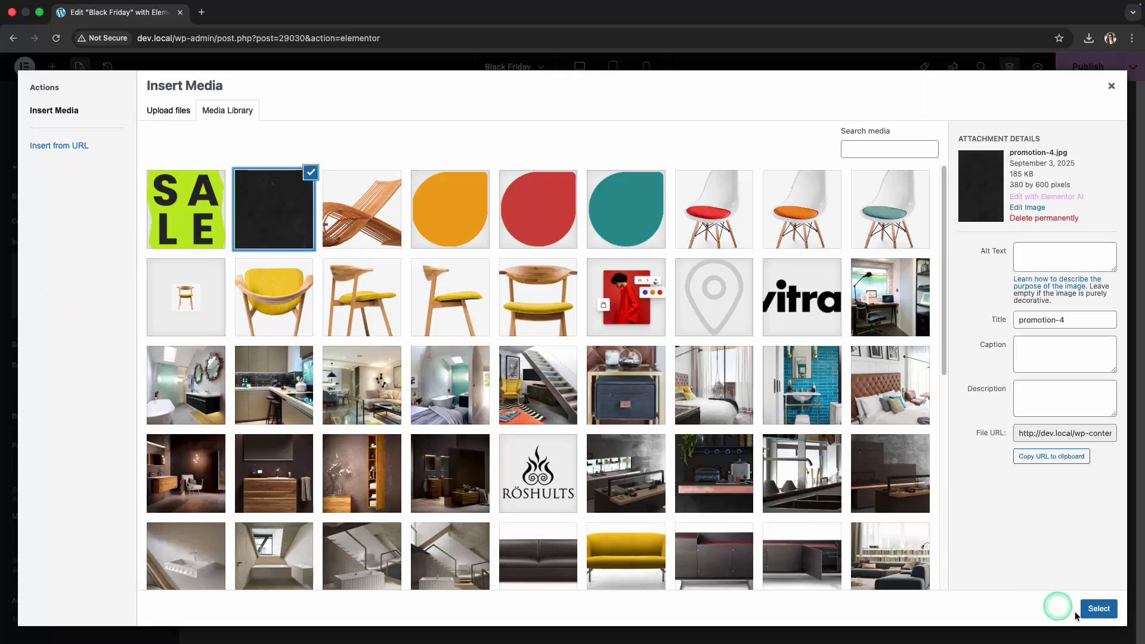
{"action": "left_click", "coordinate": [1096, 613]}
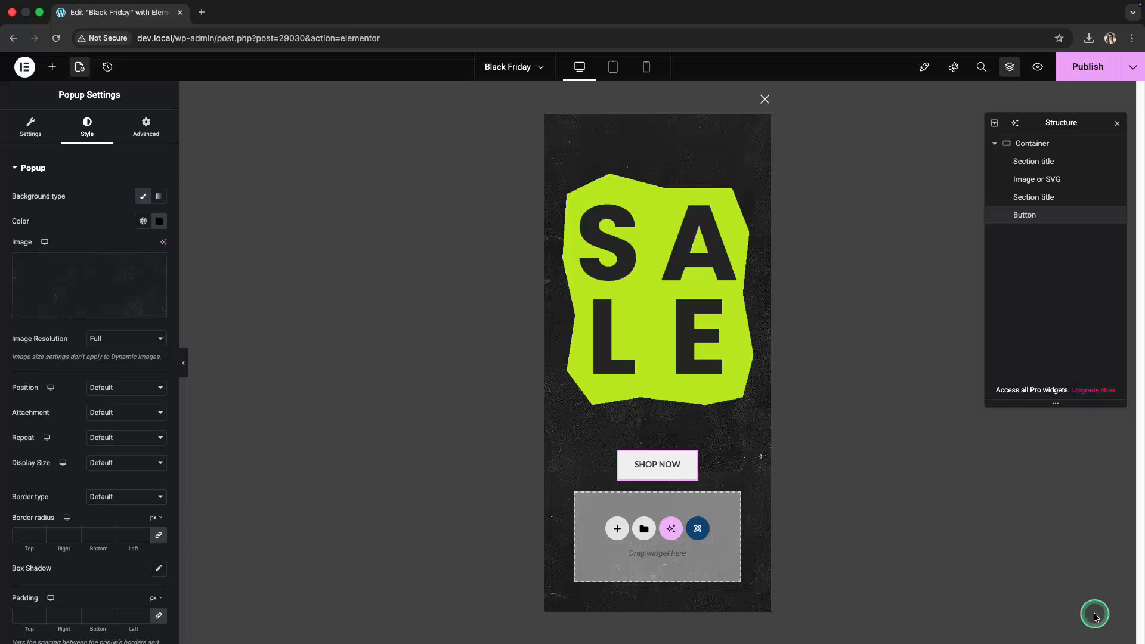
- Set the container's XTemos Extra color scheme to Light
{"action": "left_click", "coordinate": [1034, 149]}
{"action": "left_click", "coordinate": [83, 123]}
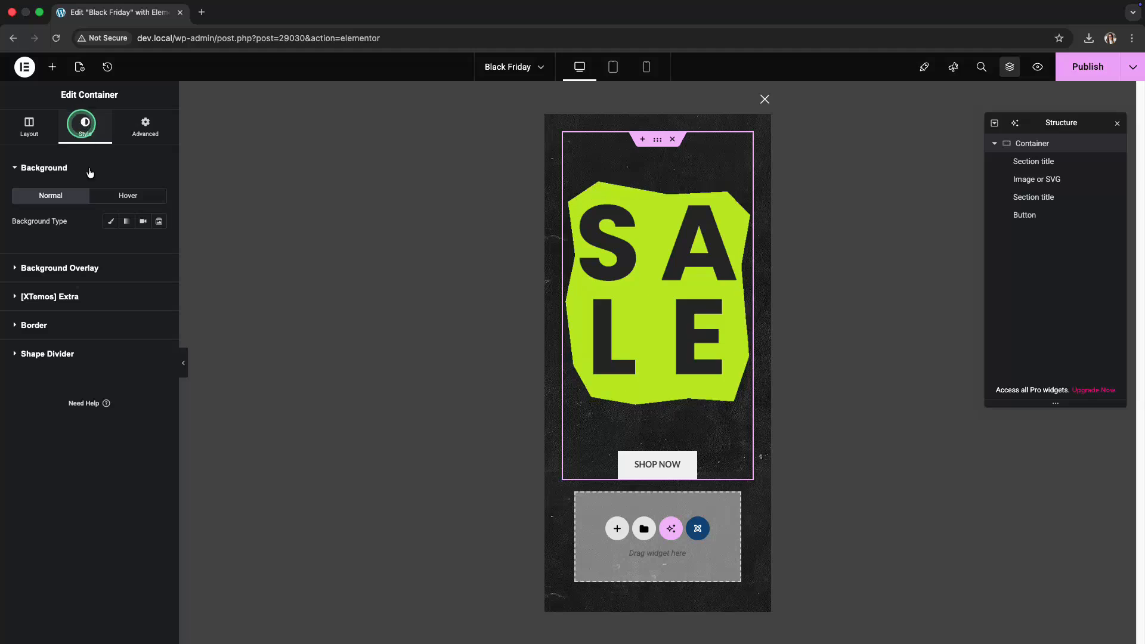
{"action": "left_click", "coordinate": [74, 296]}
{"action": "left_click", "coordinate": [111, 256]}
{"action": "left_click", "coordinate": [111, 266]}
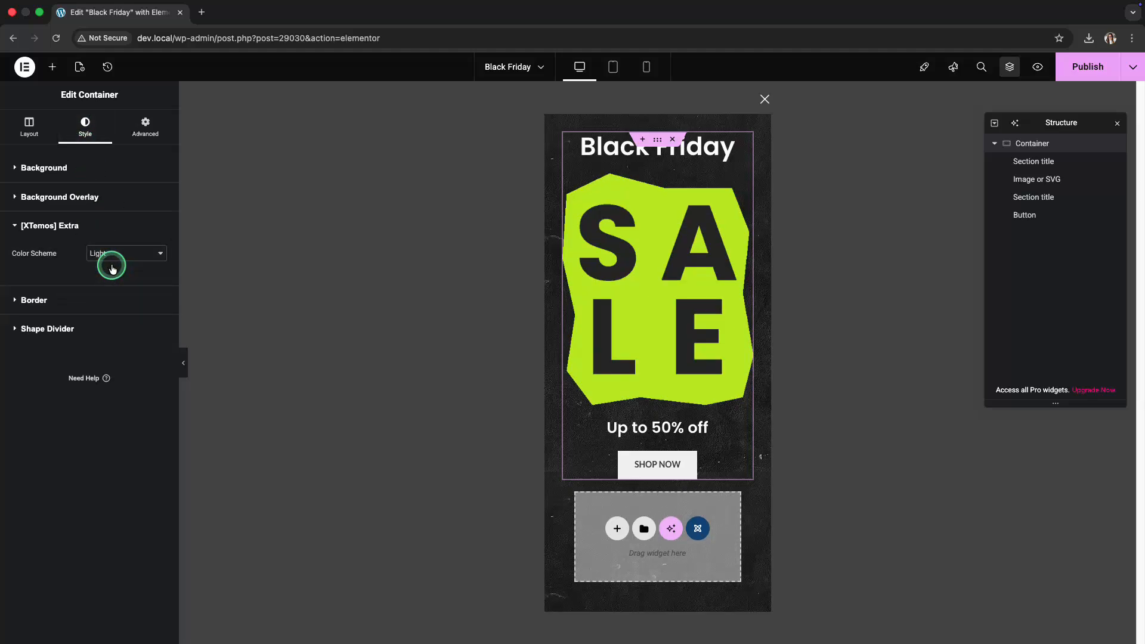
- Turn off the popup's page-loaded trigger and enable the user-scroll trigger at 25%, set to trigger once
{"action": "left_click", "coordinate": [80, 71]}
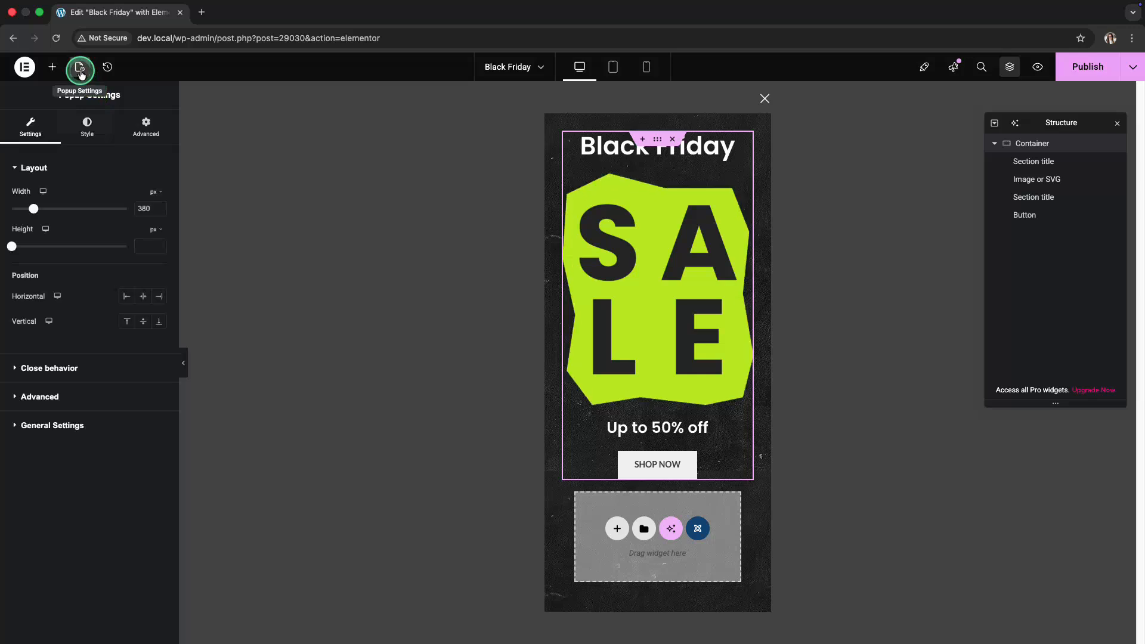
{"action": "left_click", "coordinate": [146, 125]}
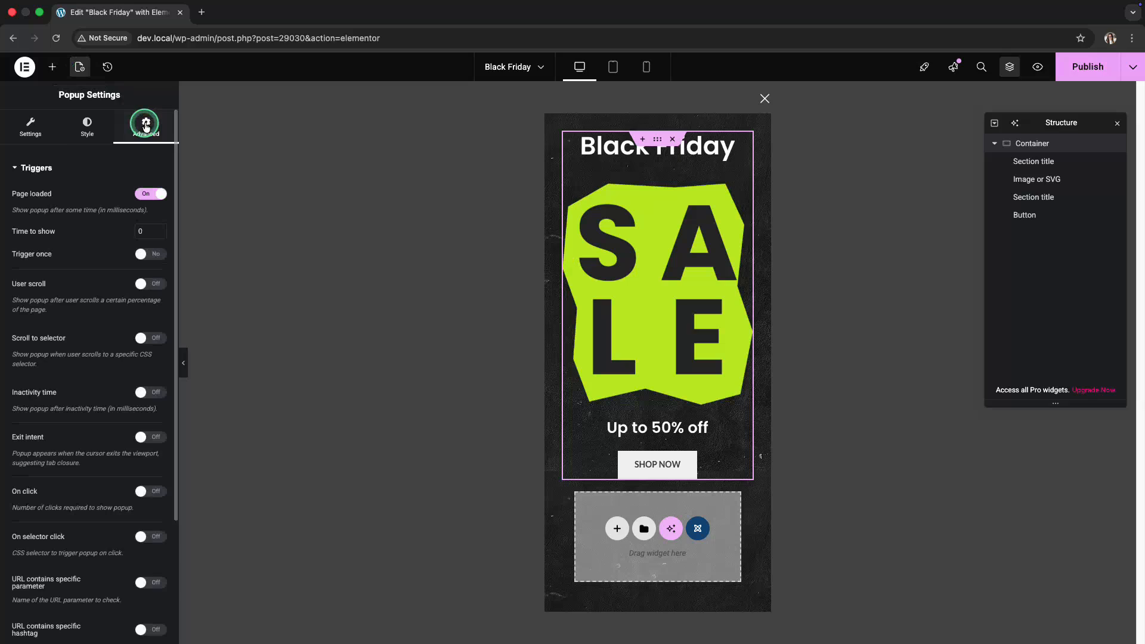
{"action": "left_click", "coordinate": [149, 196]}
{"action": "left_click", "coordinate": [150, 239]}
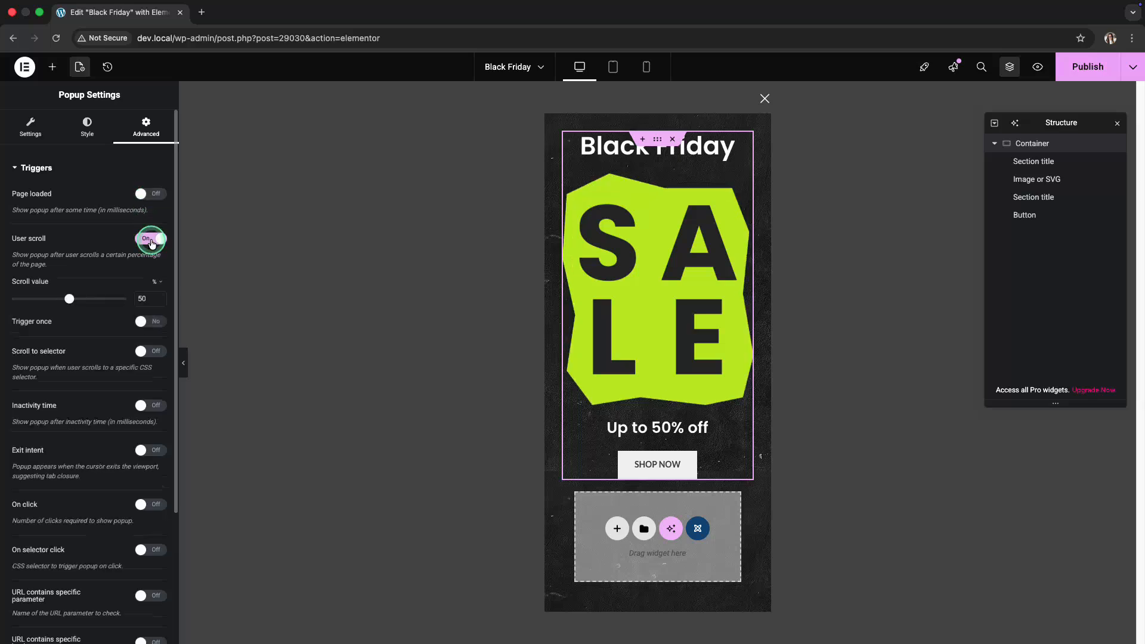
{"action": "left_click", "coordinate": [142, 295]}
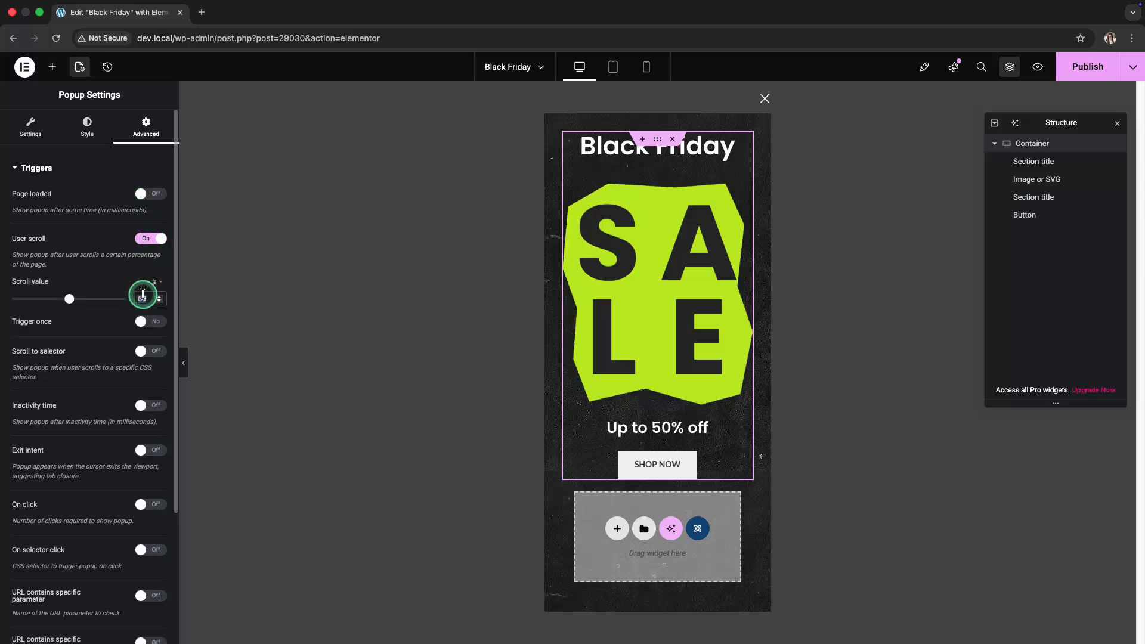
{"action": "type", "text": "25"}
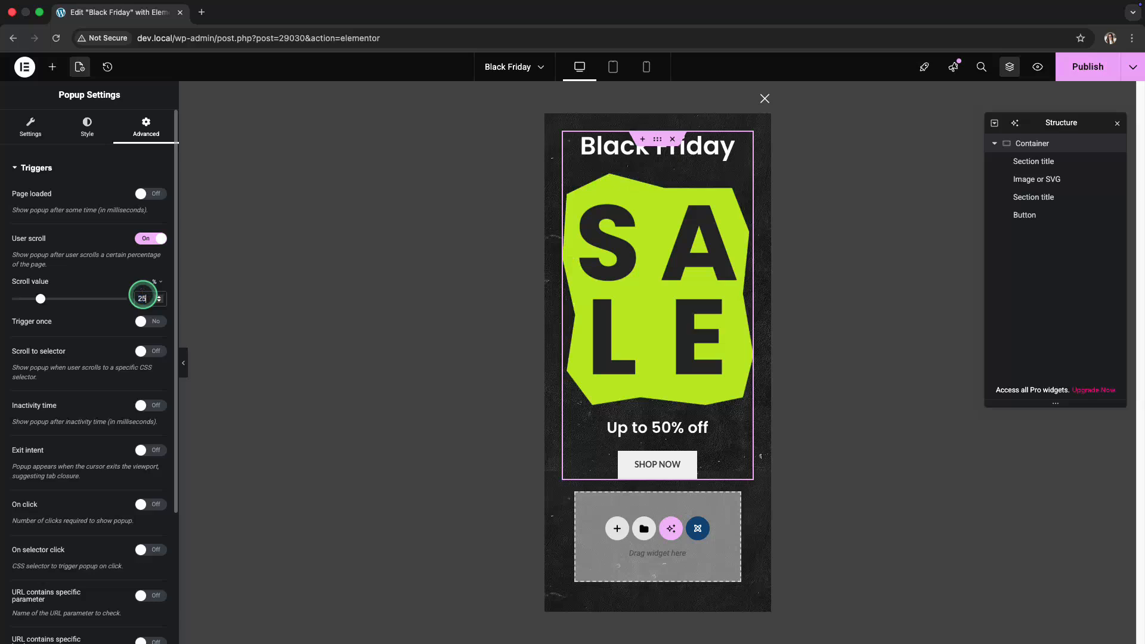
{"action": "left_click", "coordinate": [149, 322]}
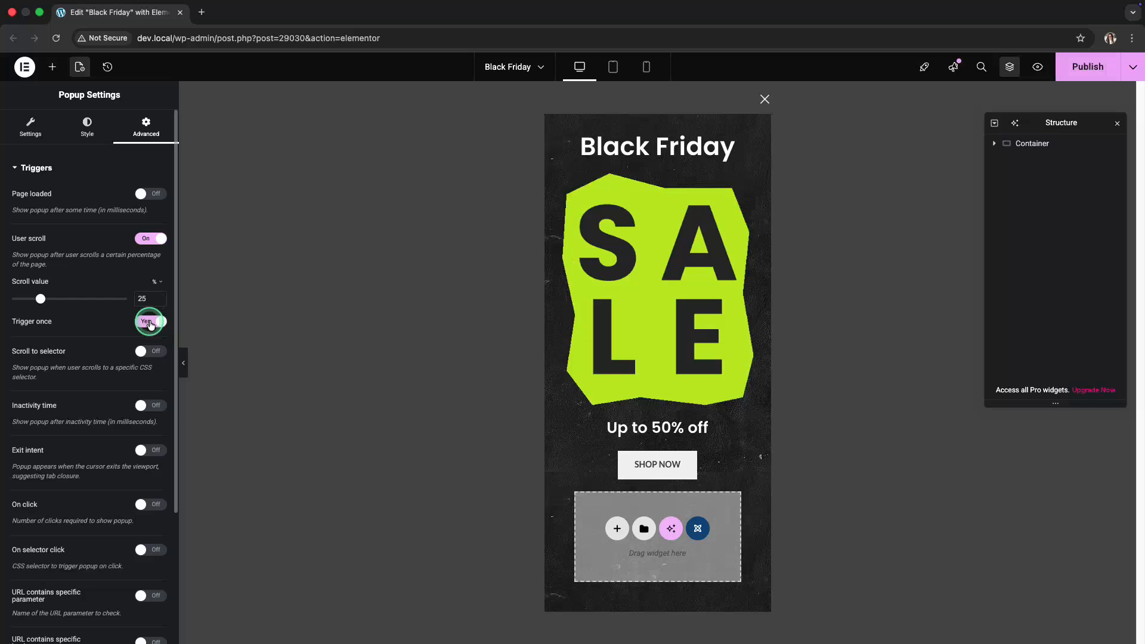
- Open the popup's close behavior settings and publish the popup
{"action": "left_click", "coordinate": [32, 136]}
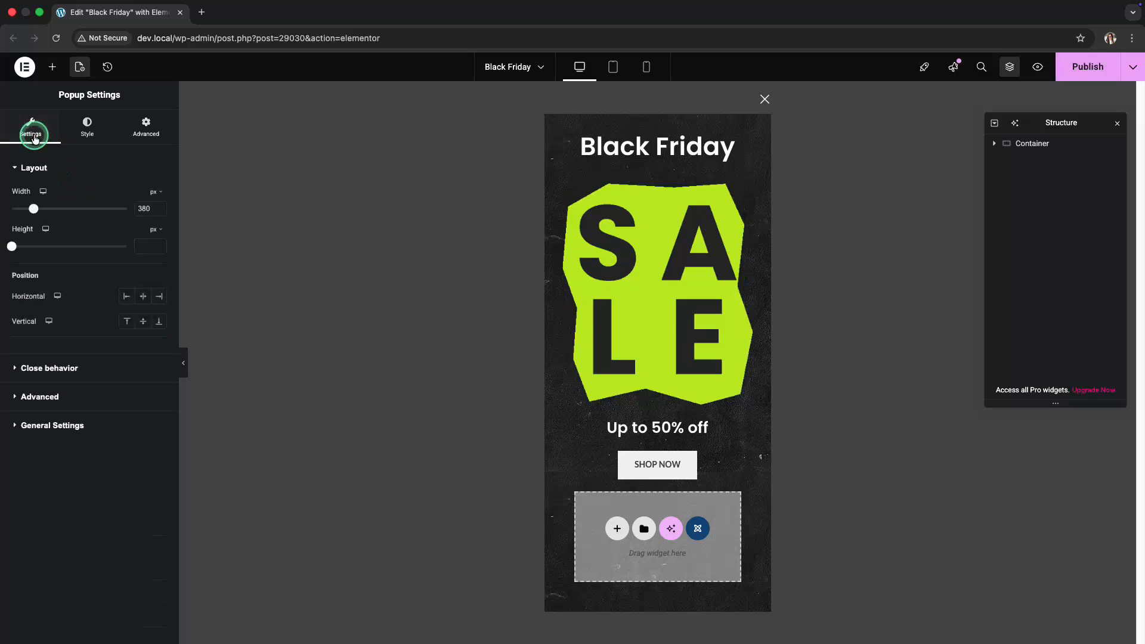
{"action": "left_click", "coordinate": [59, 367]}
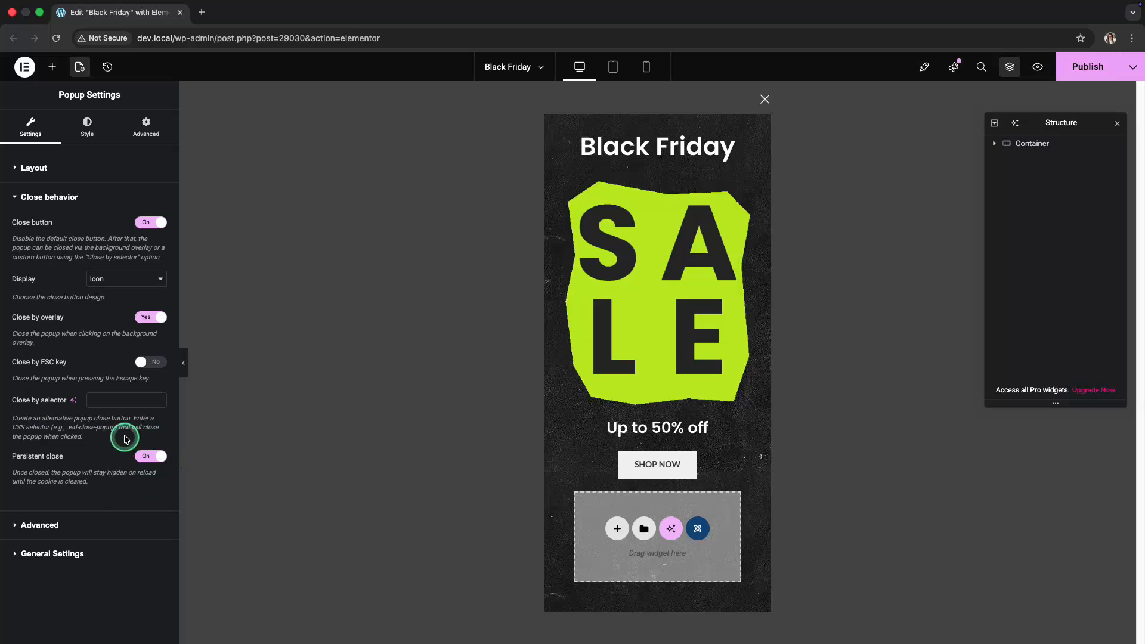
{"action": "left_click", "coordinate": [1077, 72]}
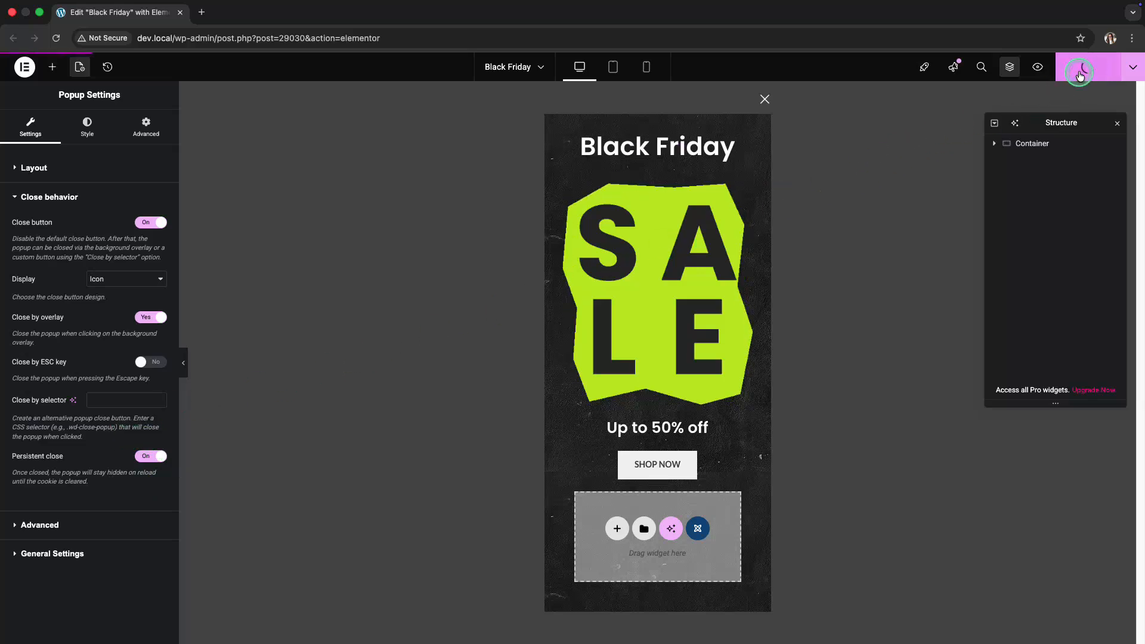
- Preview the site and go down the home page to test the popup's scroll trigger
{"action": "left_click", "coordinate": [1037, 66]}
{"action": "scroll", "coordinate": [341, 138], "scroll_direction": "down", "scroll_amount": 10}
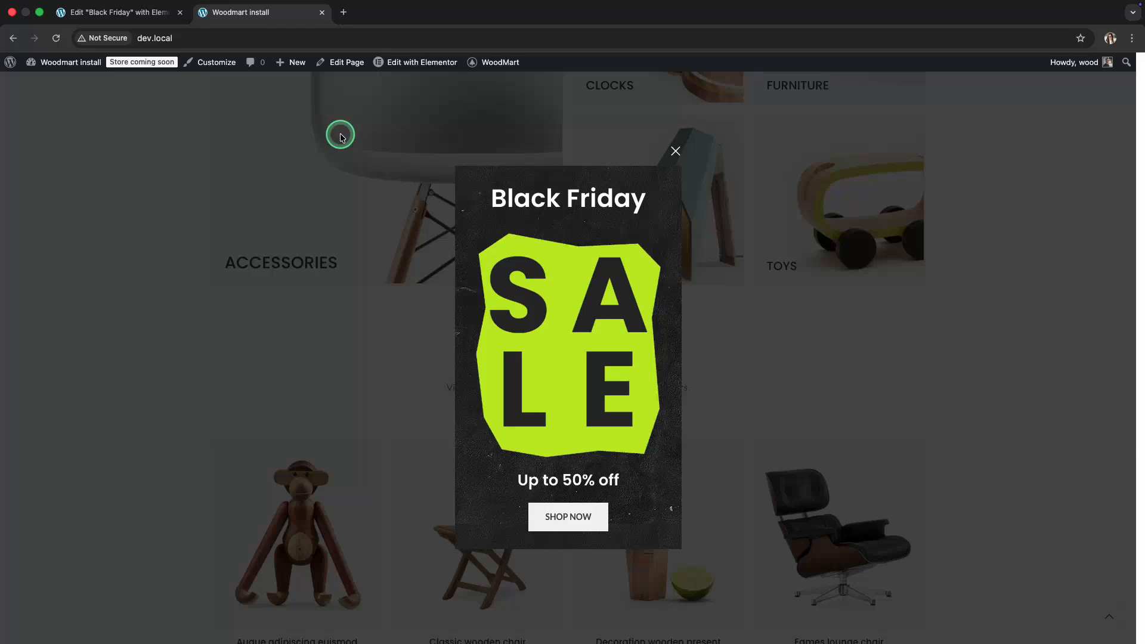
- Back in the popup editor, enable the On click trigger, set it to trigger once, and publish the popup
{"action": "left_click", "coordinate": [122, 15]}
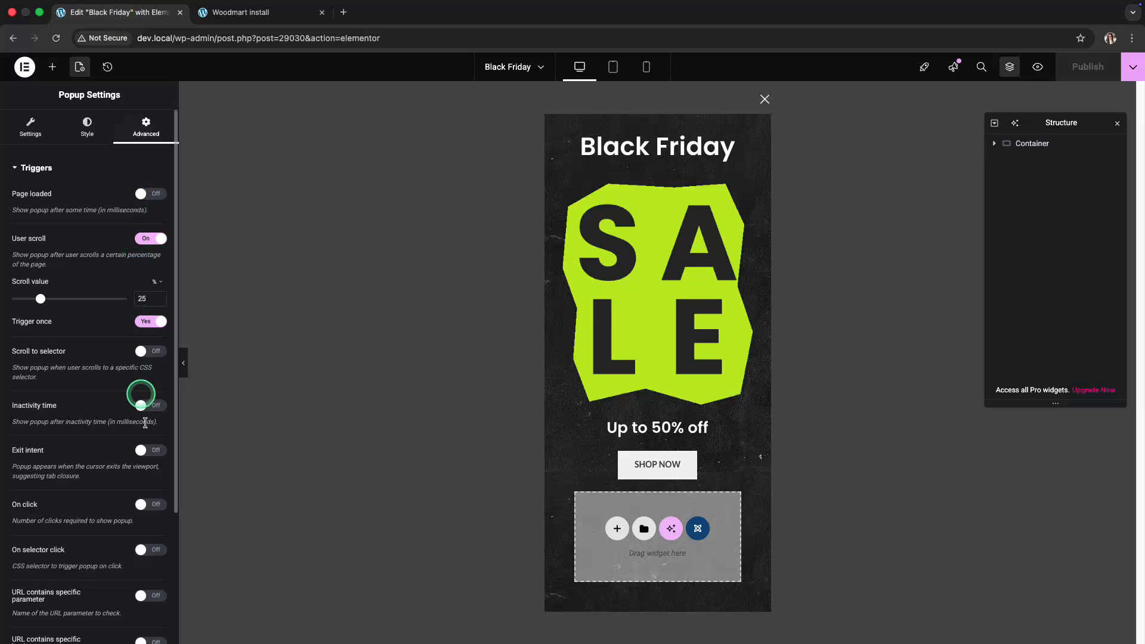
{"action": "left_click", "coordinate": [147, 504]}
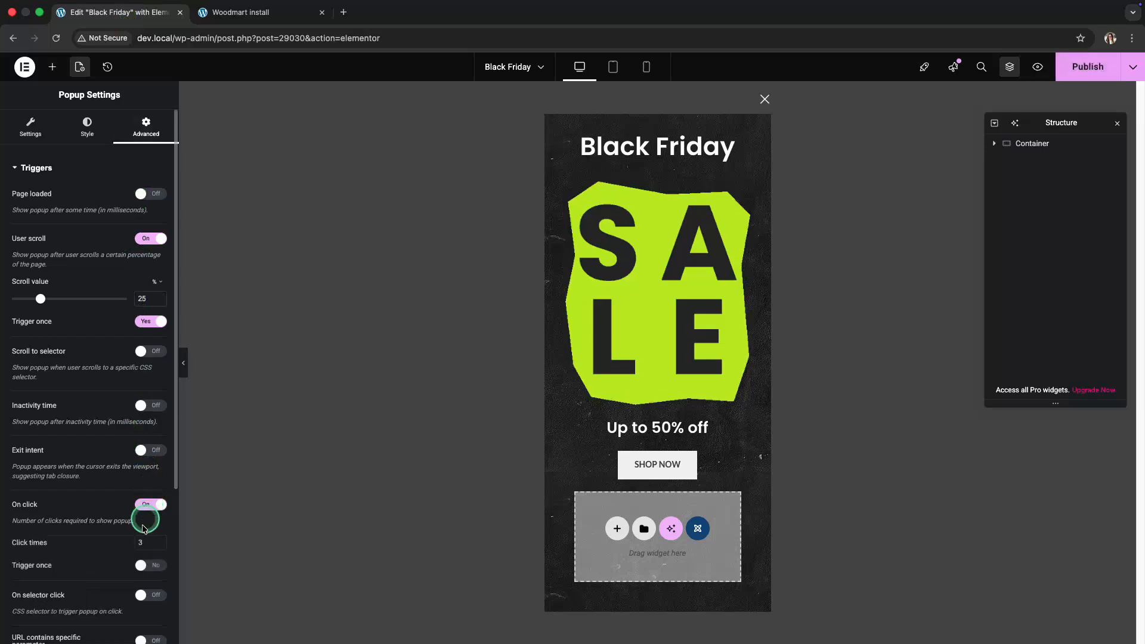
{"action": "left_click", "coordinate": [150, 566]}
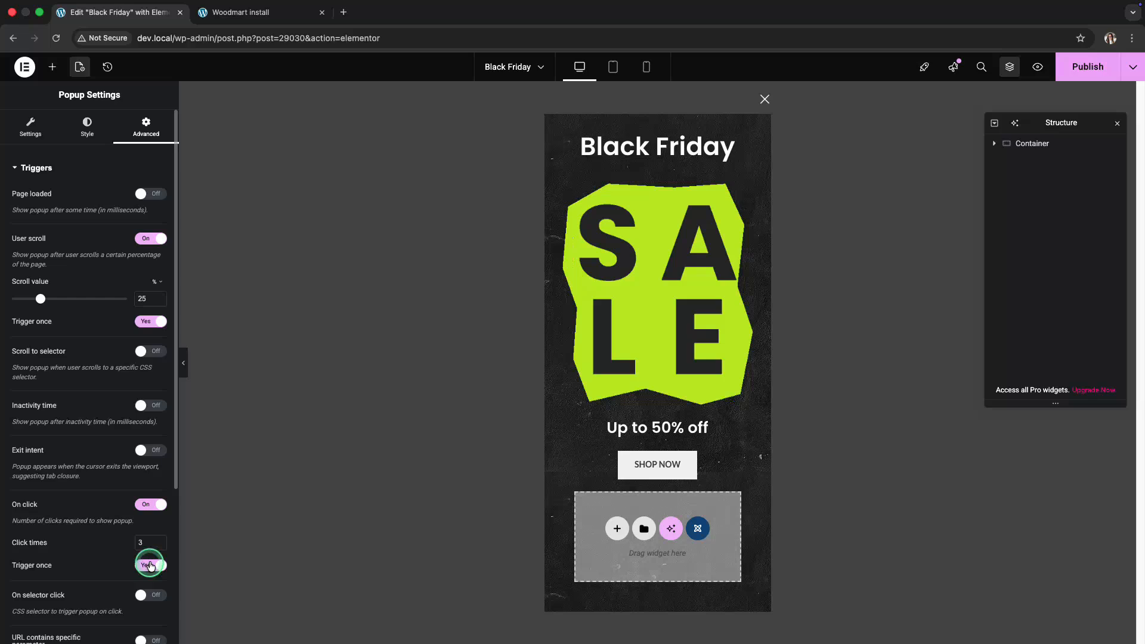
{"action": "left_click", "coordinate": [1080, 78]}
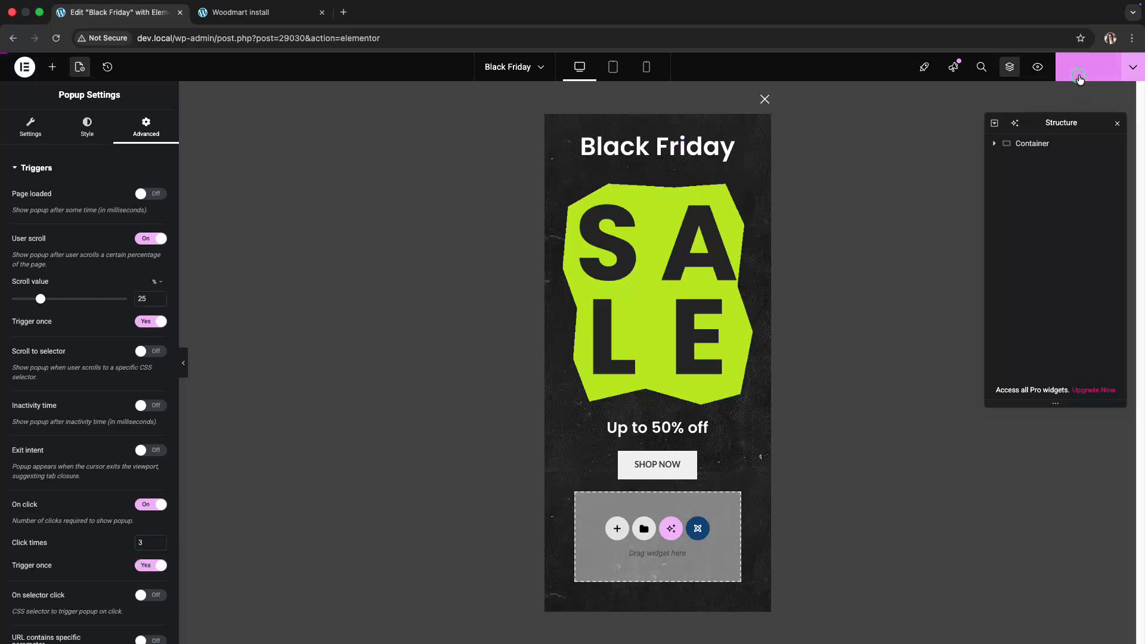
- On the site's home page, switch between the Featured, Sales and Best Sellers product lists to test the popup's click trigger
{"action": "left_click", "coordinate": [294, 21]}
{"action": "scroll", "coordinate": [325, 102], "scroll_direction": "down", "scroll_amount": 10}
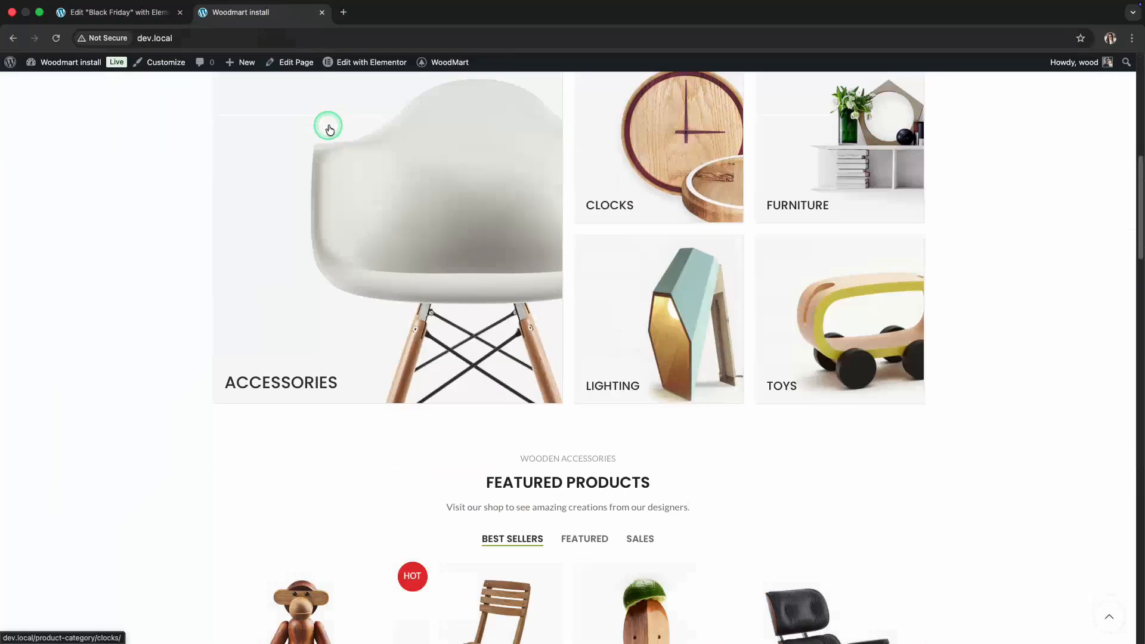
{"action": "scroll", "coordinate": [329, 130], "scroll_direction": "down", "scroll_amount": 5}
{"action": "left_click", "coordinate": [574, 239]}
{"action": "left_click", "coordinate": [639, 239]}
{"action": "left_click", "coordinate": [523, 237]}
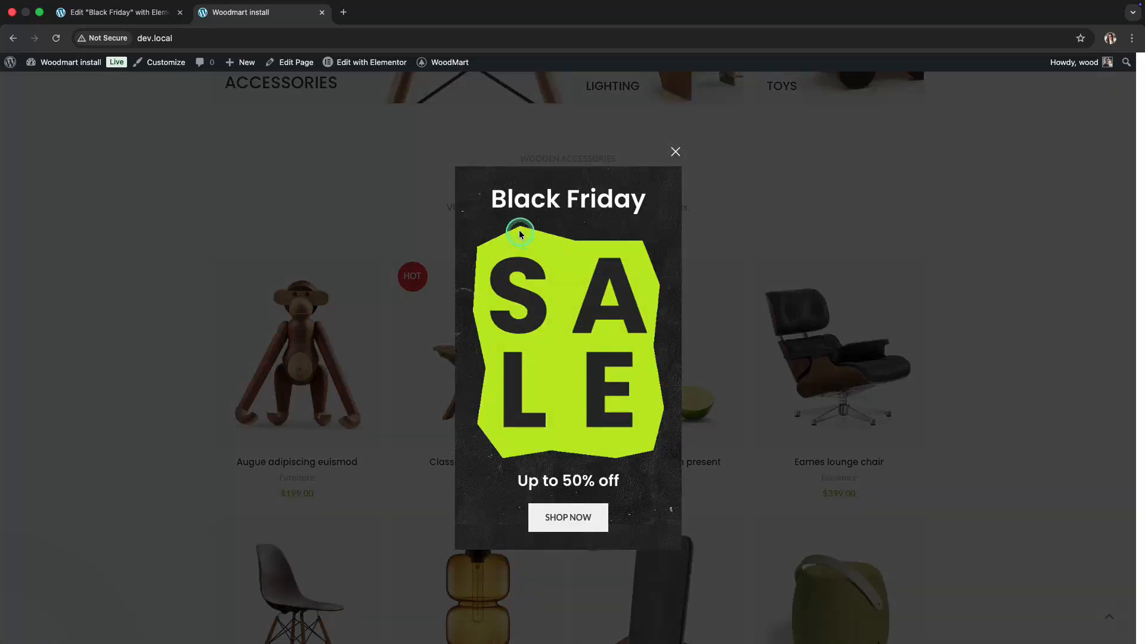
- In the popup editor, set the display condition to include only Post ID Shop (ID:47) and publish the popup
{"action": "left_click", "coordinate": [119, 17]}
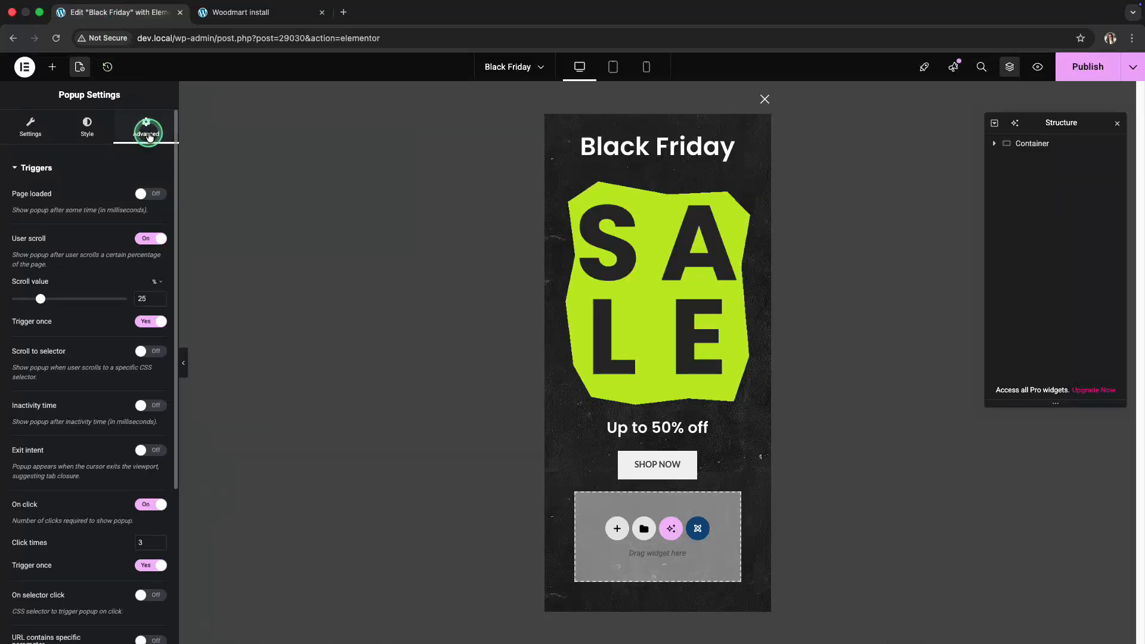
{"action": "scroll", "coordinate": [148, 134], "scroll_direction": "down", "scroll_amount": 4}
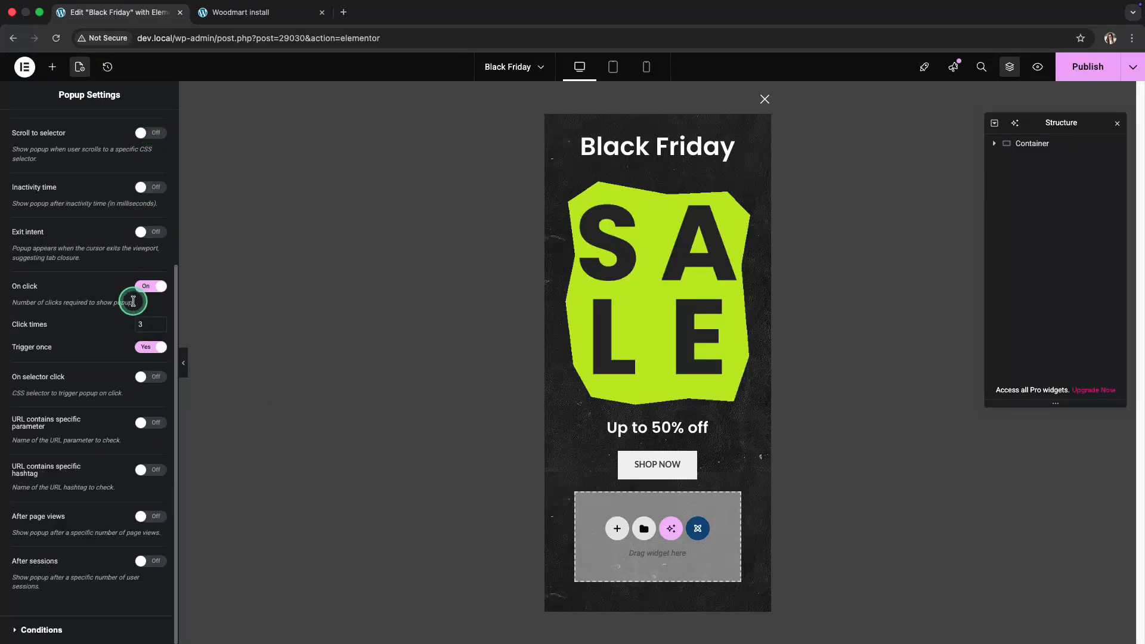
{"action": "left_click", "coordinate": [99, 624]}
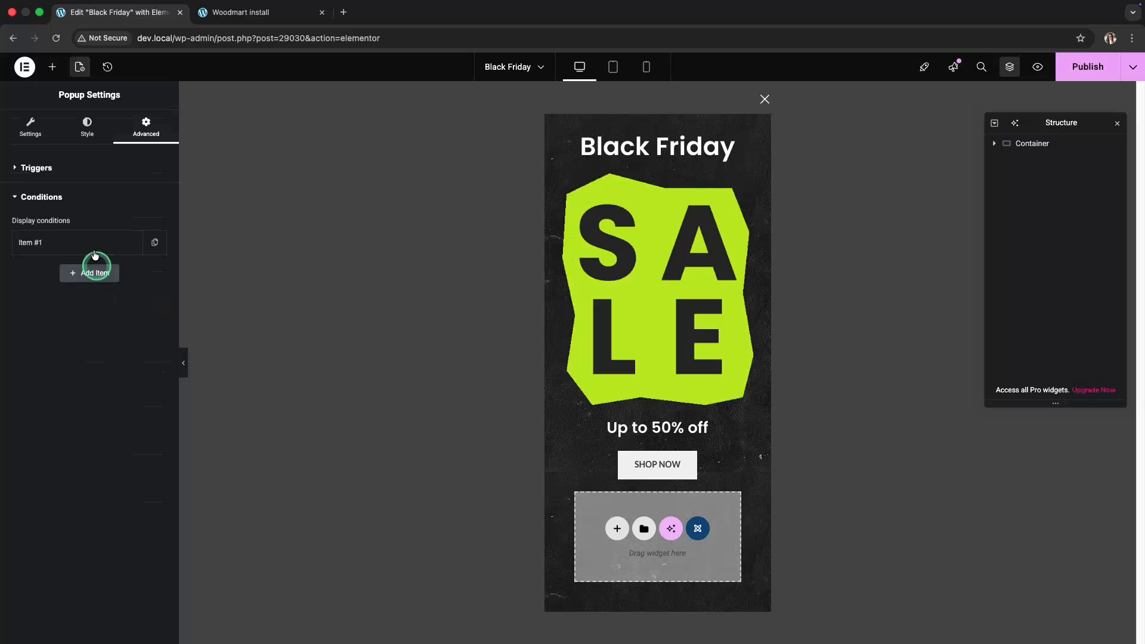
{"action": "left_click", "coordinate": [93, 248]}
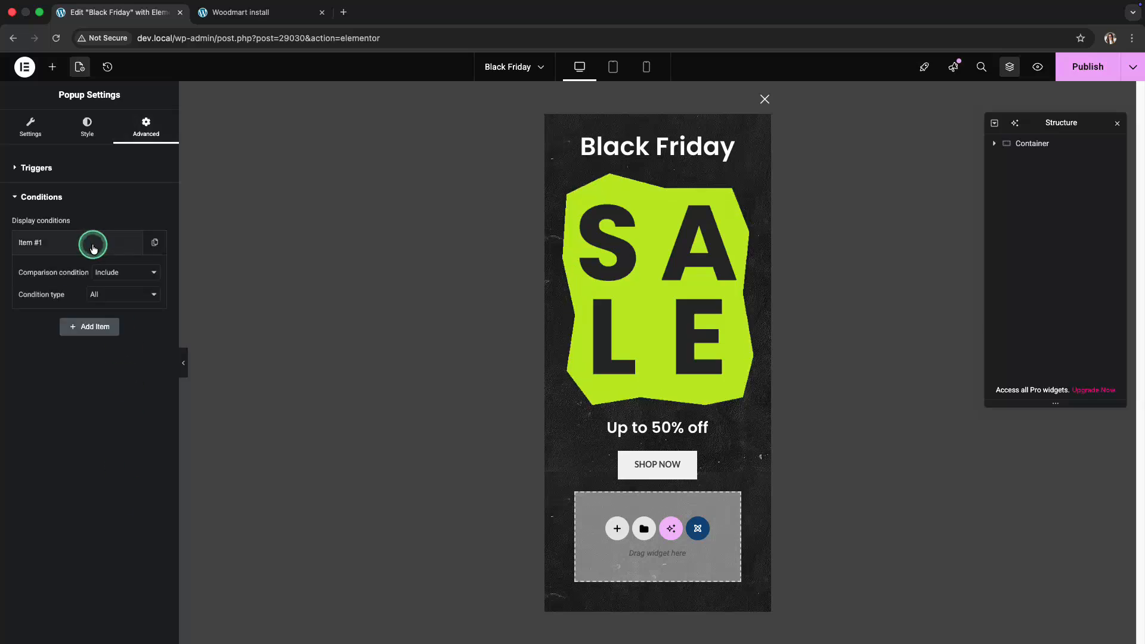
{"action": "left_click", "coordinate": [113, 296]}
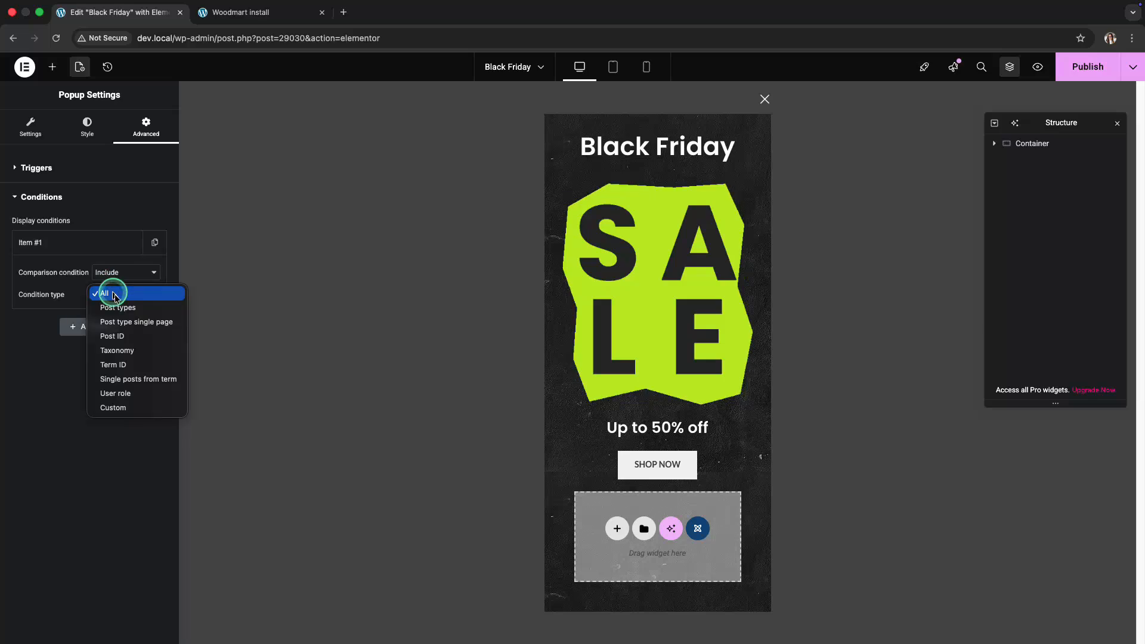
{"action": "left_click", "coordinate": [122, 338]}
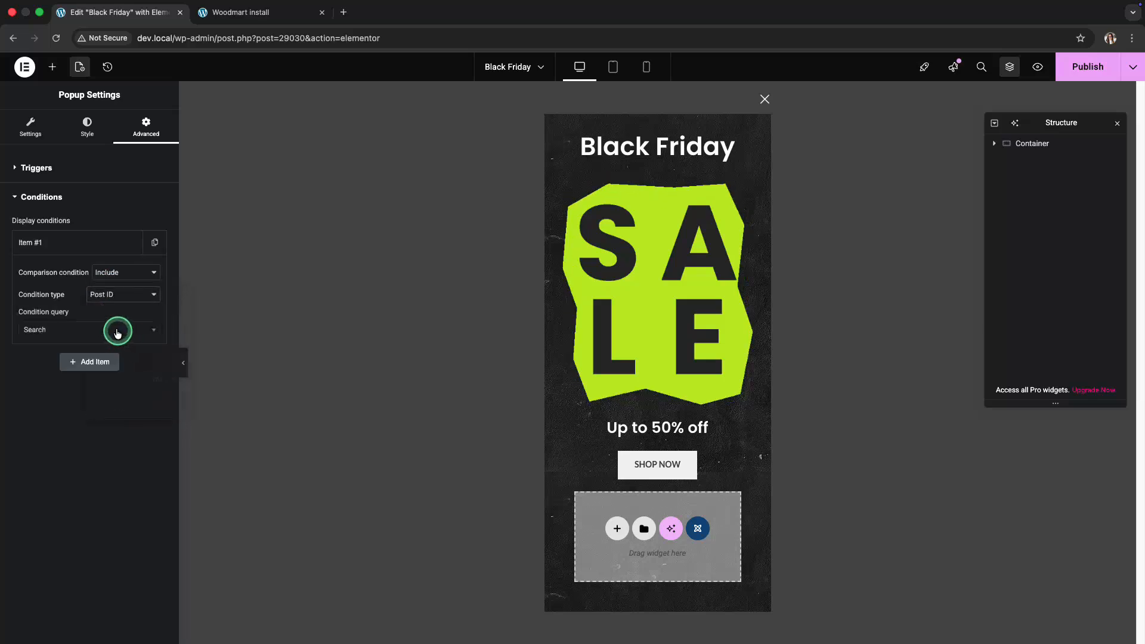
{"action": "left_click", "coordinate": [117, 332]}
{"action": "type", "text": "shop"}
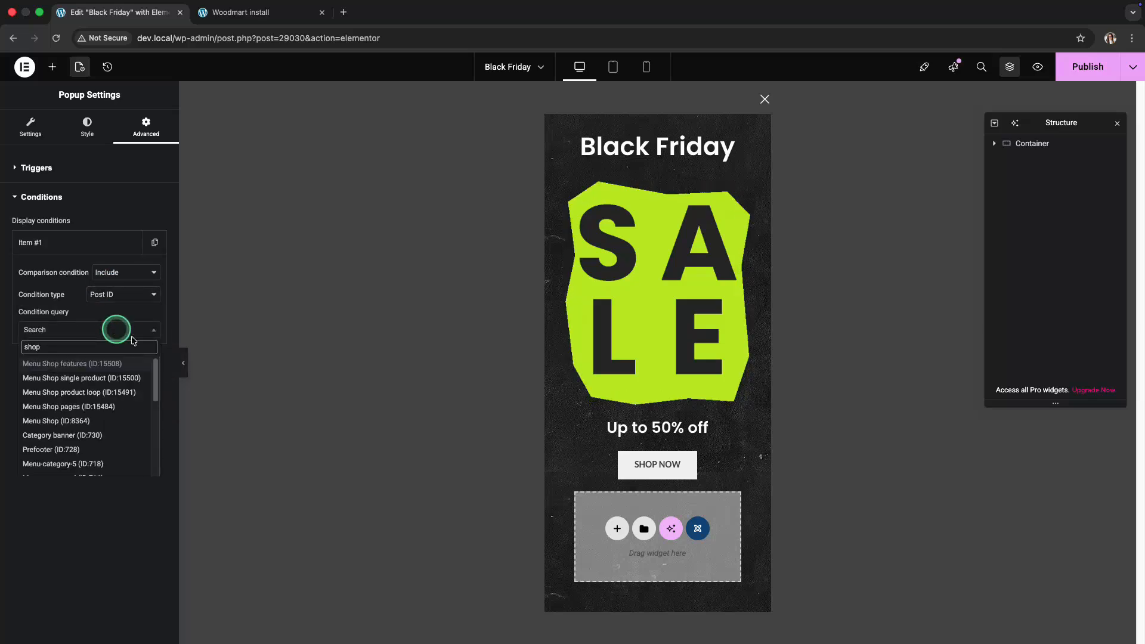
{"action": "scroll", "coordinate": [108, 401], "scroll_direction": "down", "scroll_amount": 5}
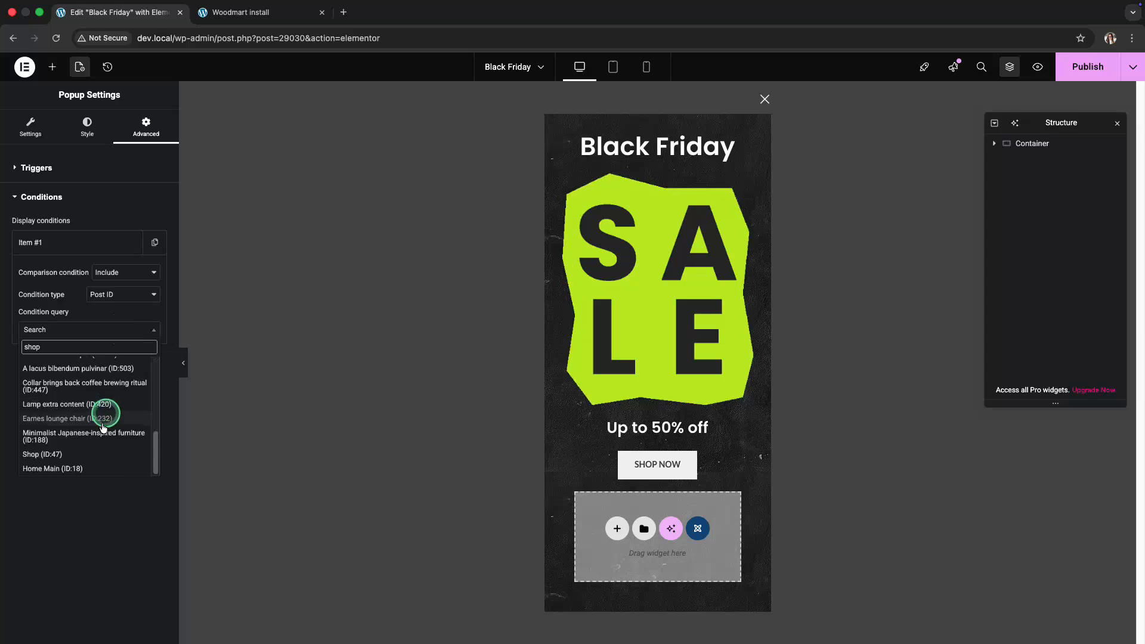
{"action": "left_click", "coordinate": [84, 455]}
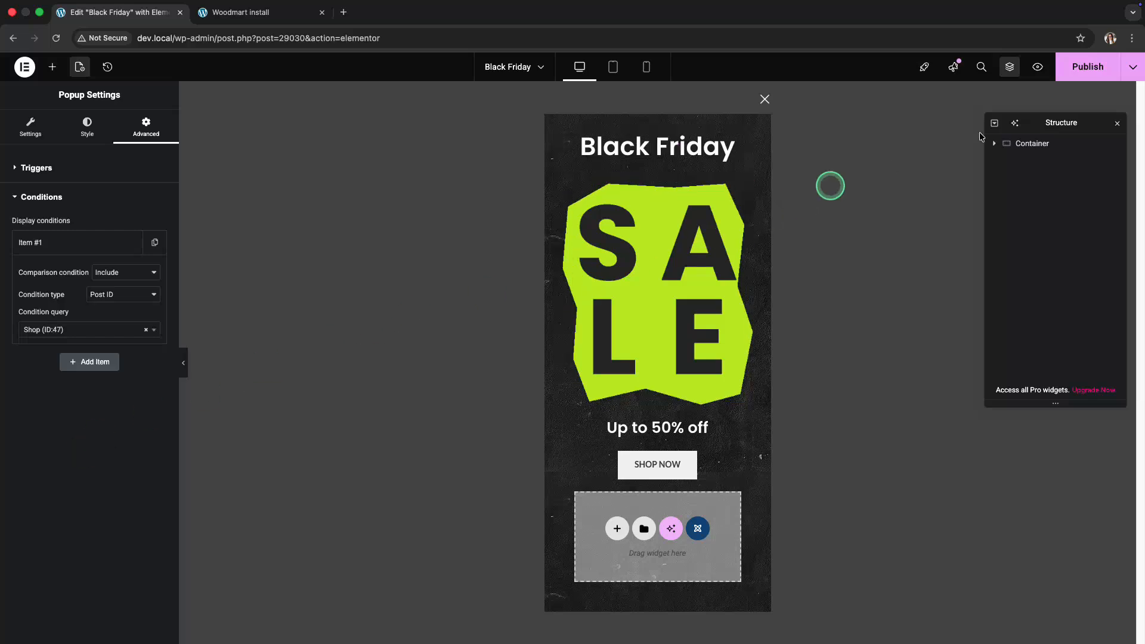
{"action": "left_click", "coordinate": [1080, 70]}
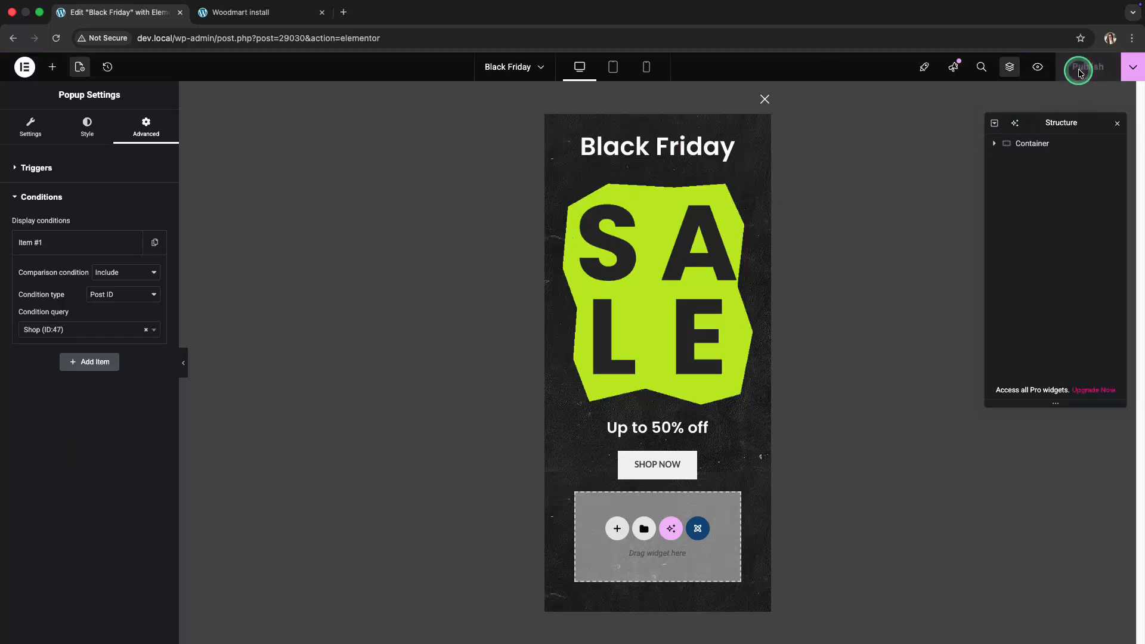
- Open the store's Shop page and narrow the price filter range to $150–$490 to test the popup's display condition
{"action": "left_click", "coordinate": [275, 13]}
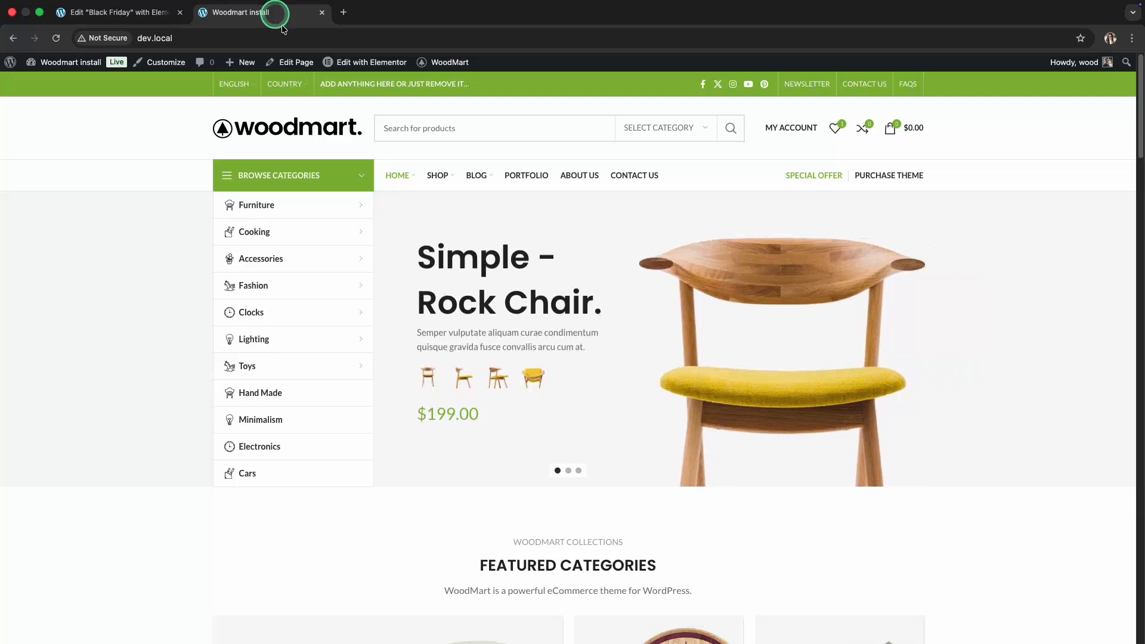
{"action": "left_click", "coordinate": [437, 175]}
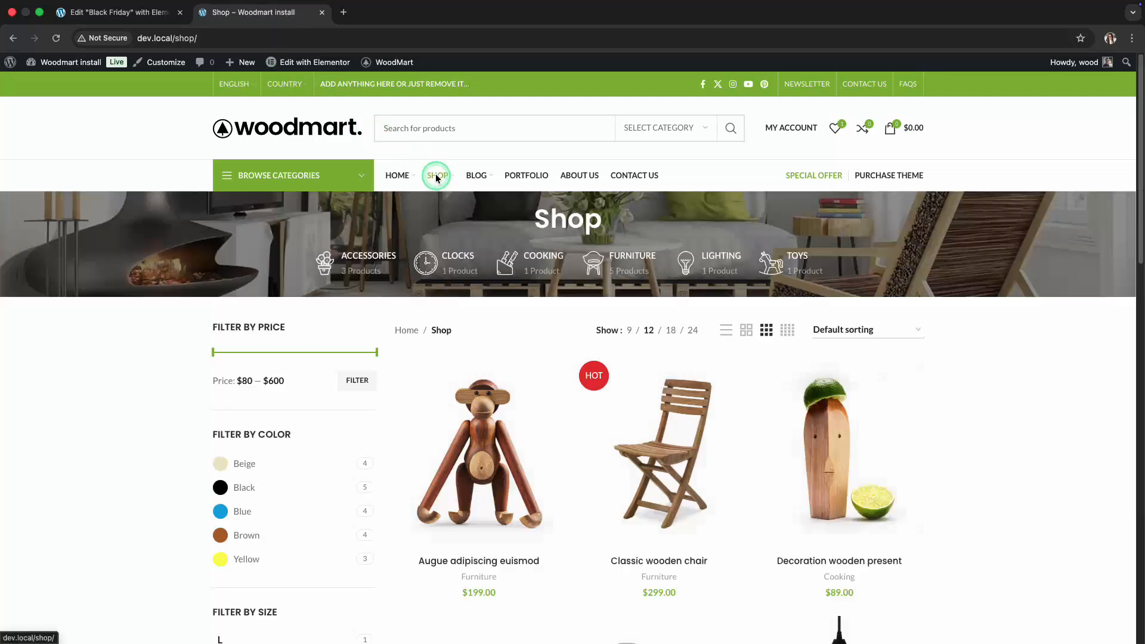
{"action": "left_click_drag", "start_coordinate": [213, 352], "coordinate": [235, 352]}
{"action": "left_click_drag", "start_coordinate": [326, 359], "coordinate": [342, 353]}
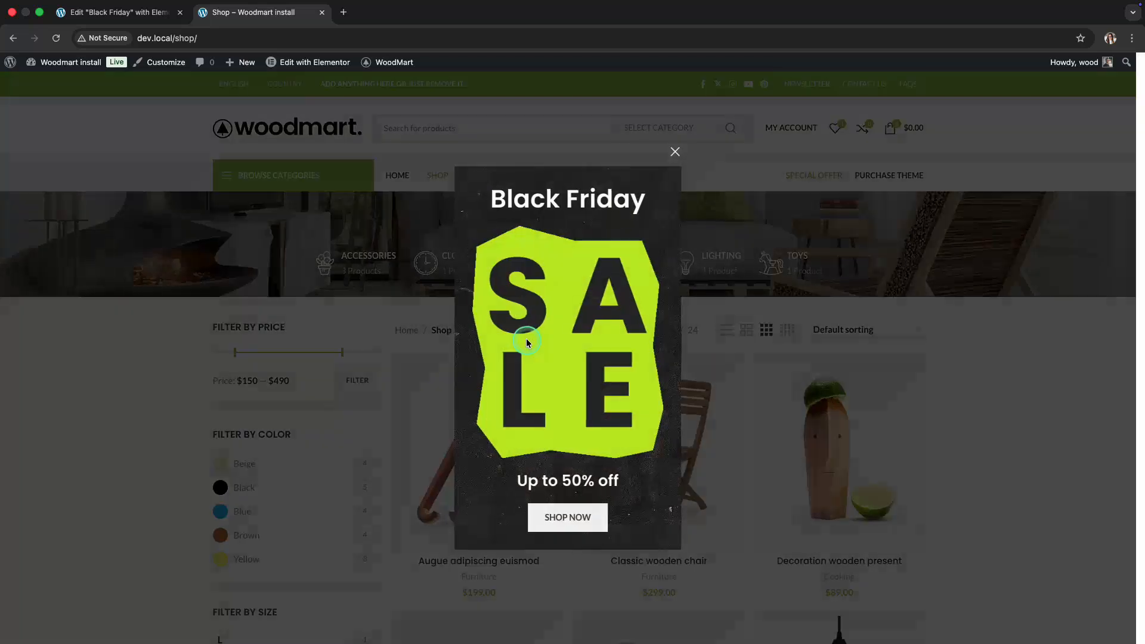